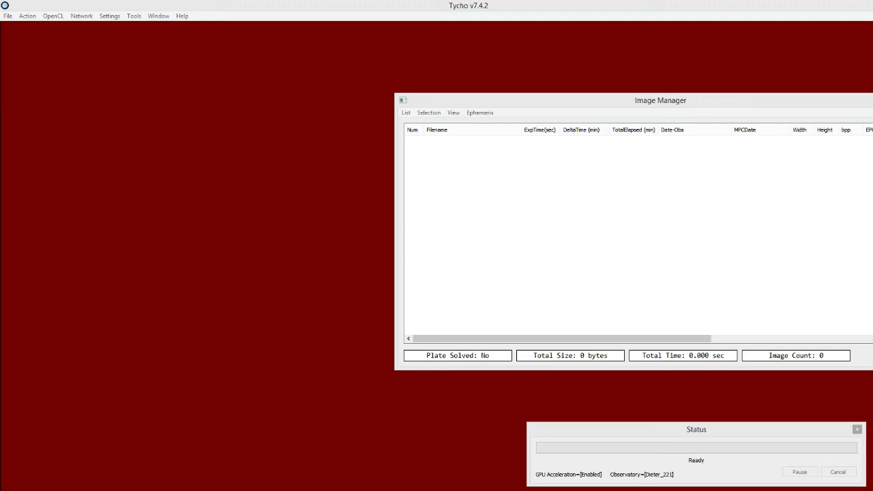
# - Load the four Luminance FITS images from the 2009PQ1 folder into the Image Manager
pyautogui.click(406, 113)
pyautogui.click(412, 125)
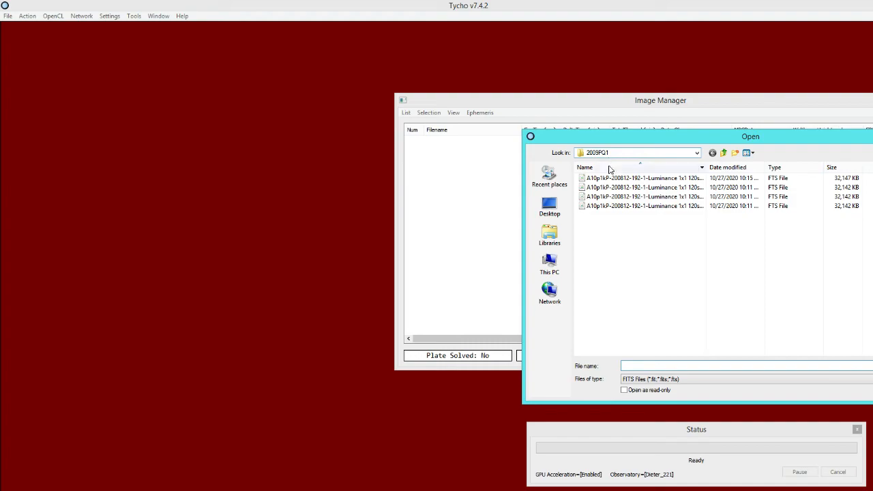
pyautogui.moveTo(604, 237); pyautogui.dragTo(654, 175)
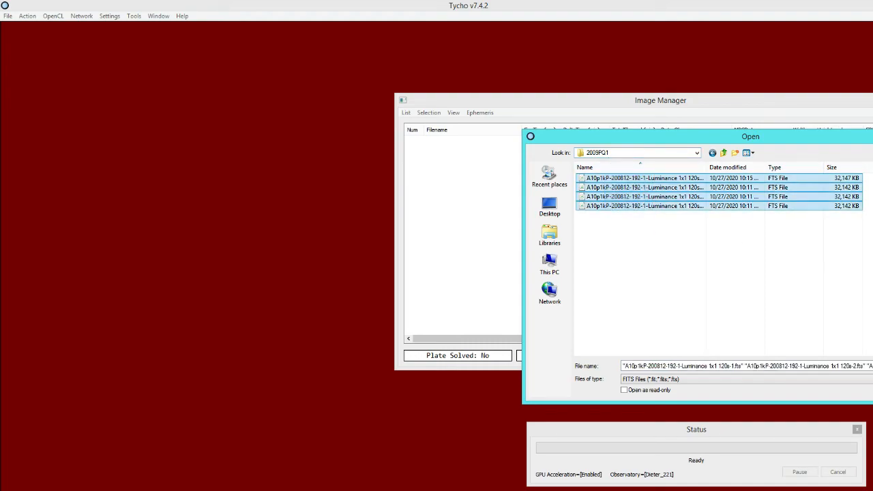
pyautogui.press('Return')
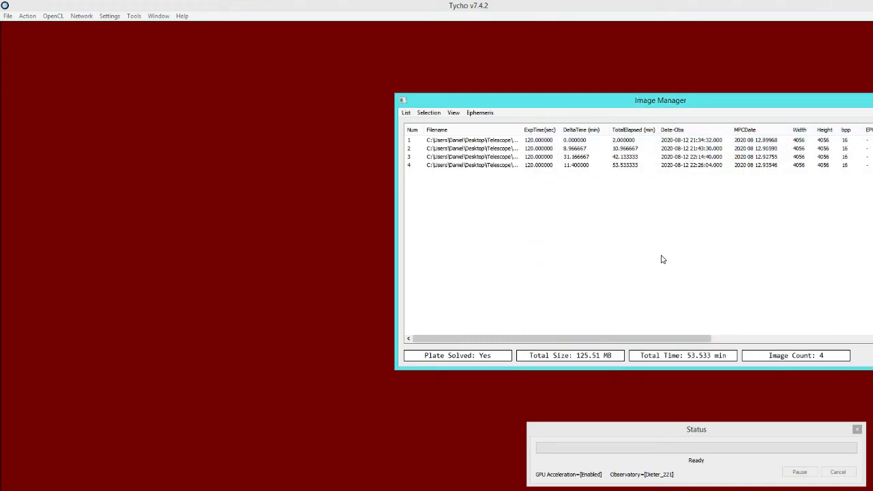
# - Review the exposure and timing details of each of the four loaded images, then clear the selection
pyautogui.click(554, 144)
pyautogui.click(555, 151)
pyautogui.click(555, 157)
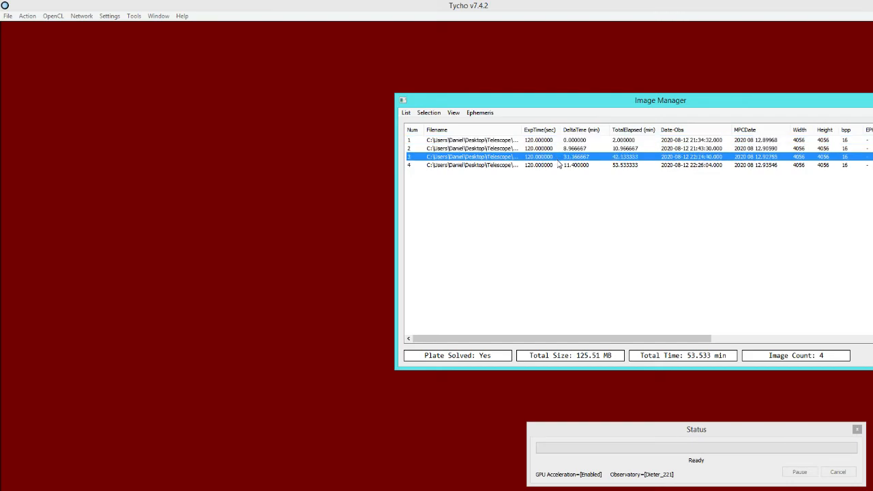
pyautogui.click(557, 165)
pyautogui.click(537, 182)
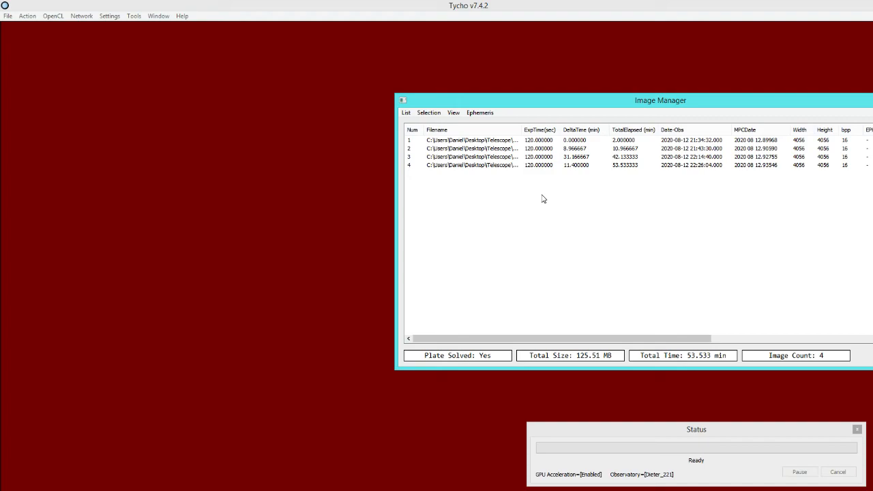
# - Display the loaded images in the Image Viewer and bring the trailed asteroid in the first image into view
pyautogui.click(27, 16)
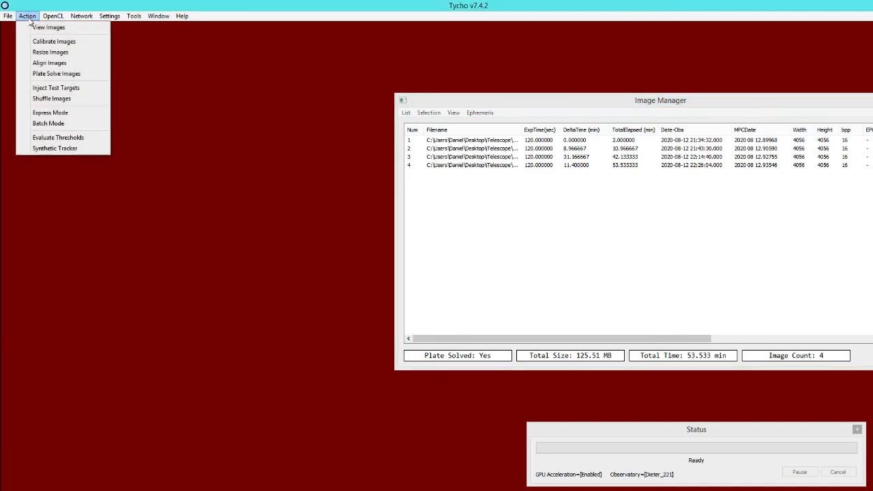
pyautogui.click(87, 27)
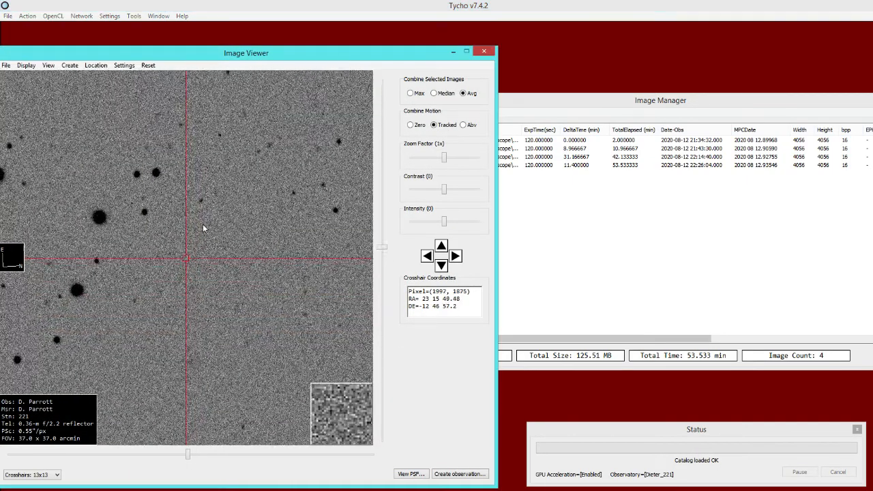
pyautogui.moveTo(203, 215); pyautogui.dragTo(217, 314)
pyautogui.moveTo(175, 155); pyautogui.dragTo(199, 278)
pyautogui.moveTo(174, 133); pyautogui.dragTo(171, 250)
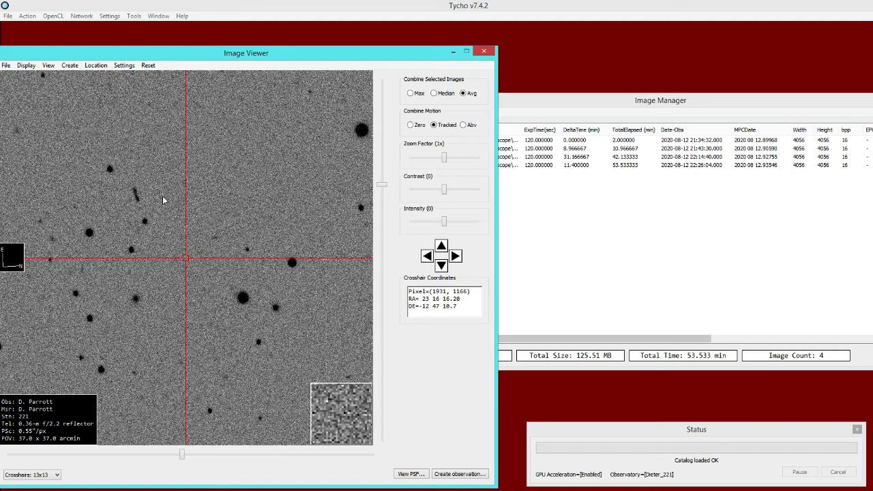
# - Follow the asteroid's streak through images 2, 3 and 4, and return to it in image 1
pyautogui.click(515, 149)
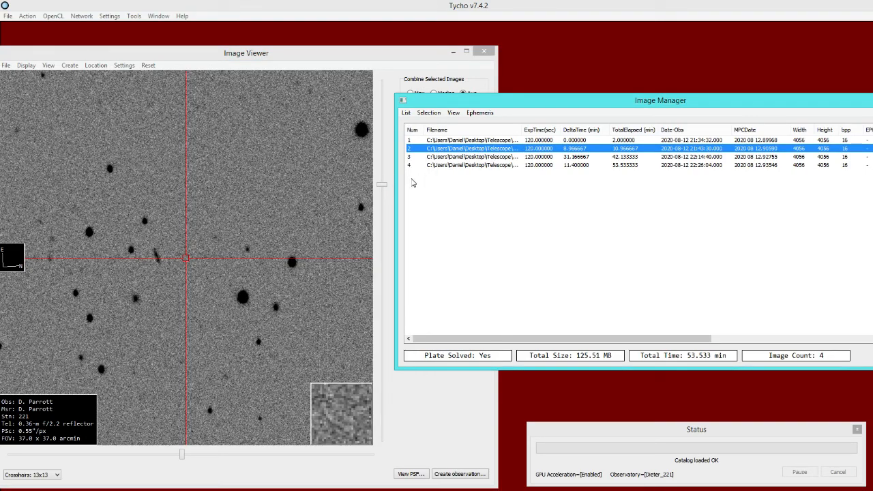
pyautogui.click(456, 157)
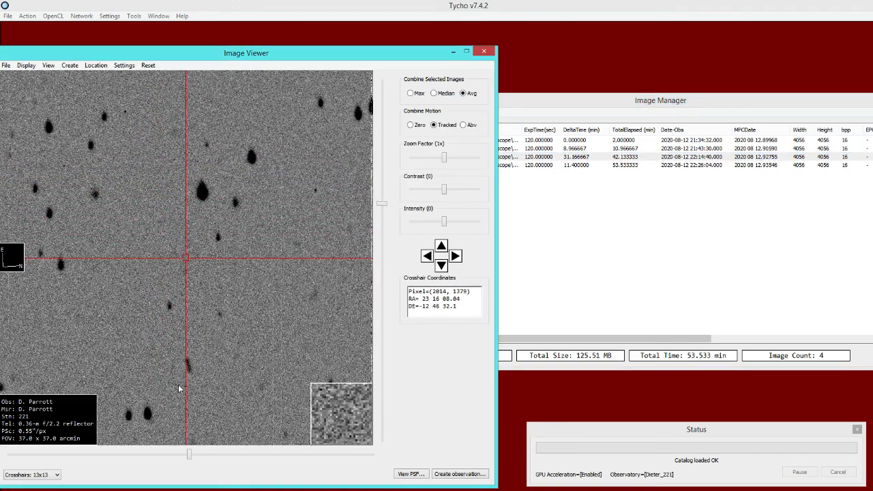
pyautogui.click(536, 166)
pyautogui.moveTo(219, 418); pyautogui.dragTo(161, 317)
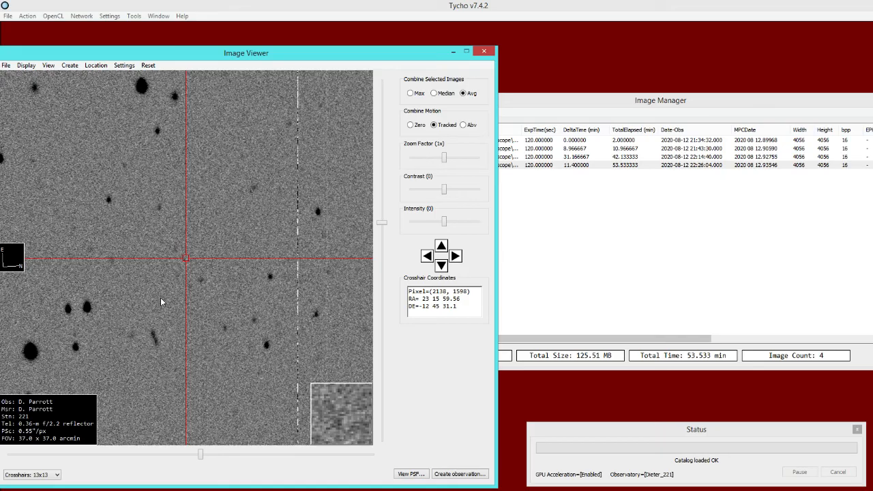
pyautogui.click(535, 141)
pyautogui.moveTo(156, 372); pyautogui.dragTo(161, 380)
pyautogui.moveTo(150, 234); pyautogui.dragTo(171, 274)
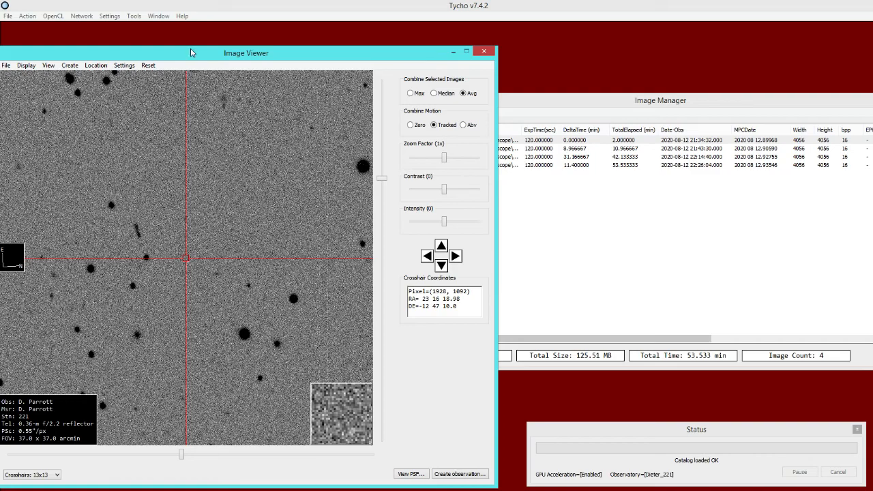
# - Calculate the optimal exposure time for a plate scale of 0.550 arcsec/pixel and an object speed of 8.000 arcsec/minute
pyautogui.click(133, 16)
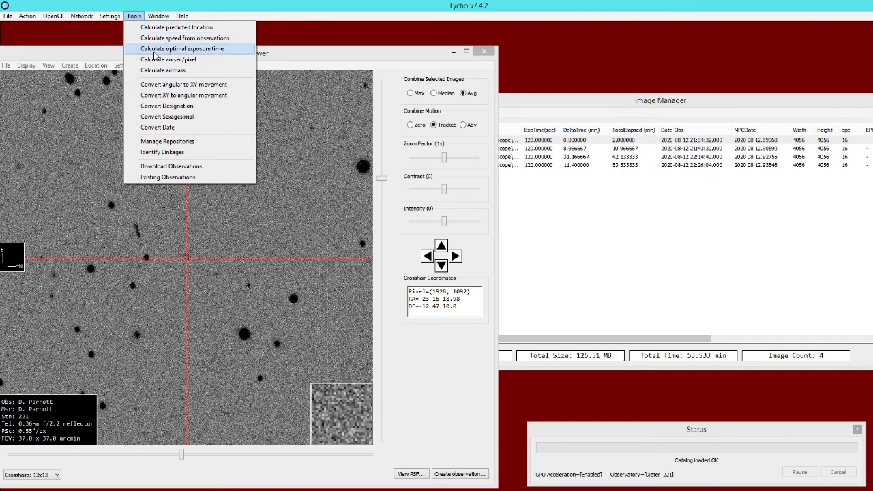
pyautogui.click(209, 54)
pyautogui.moveTo(340, 123); pyautogui.dragTo(326, 112)
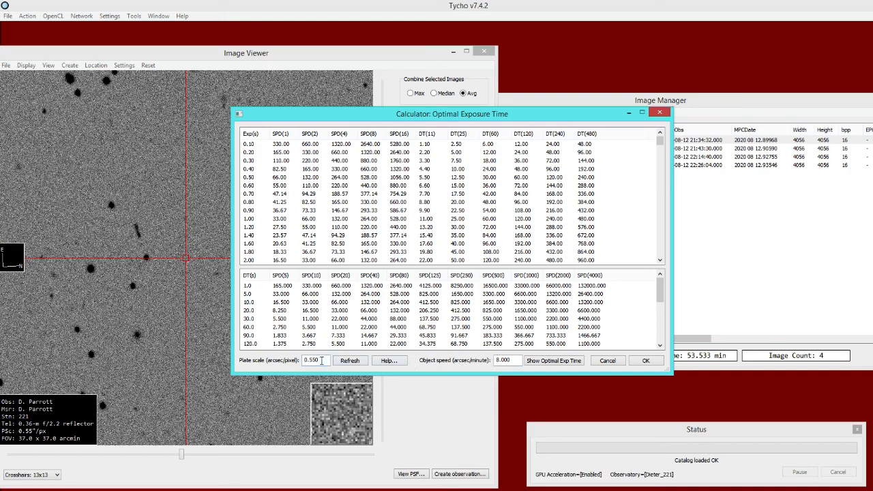
pyautogui.moveTo(326, 360); pyautogui.dragTo(299, 363)
pyautogui.press('Tab')
pyautogui.click(513, 361)
pyautogui.moveTo(512, 361); pyautogui.dragTo(497, 361)
pyautogui.click(546, 361)
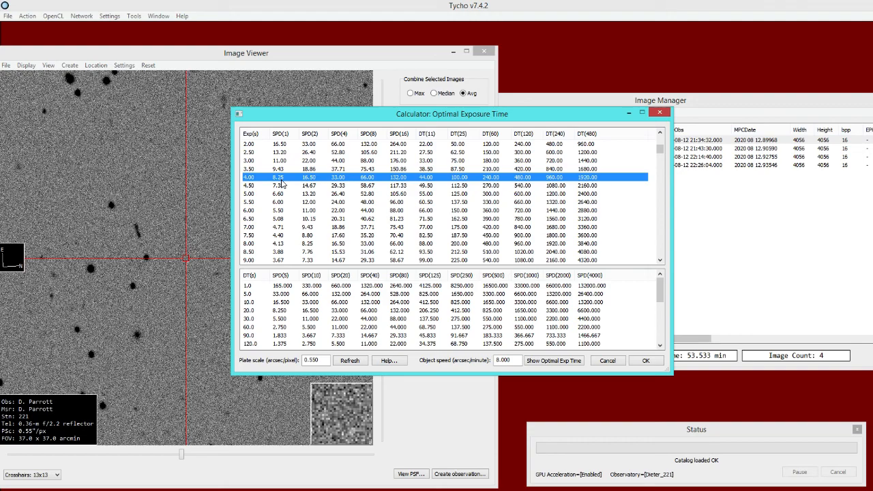
# - Examine the calculator's 8-second exposure row and compare it with the exposure times in the Image Manager
pyautogui.click(259, 246)
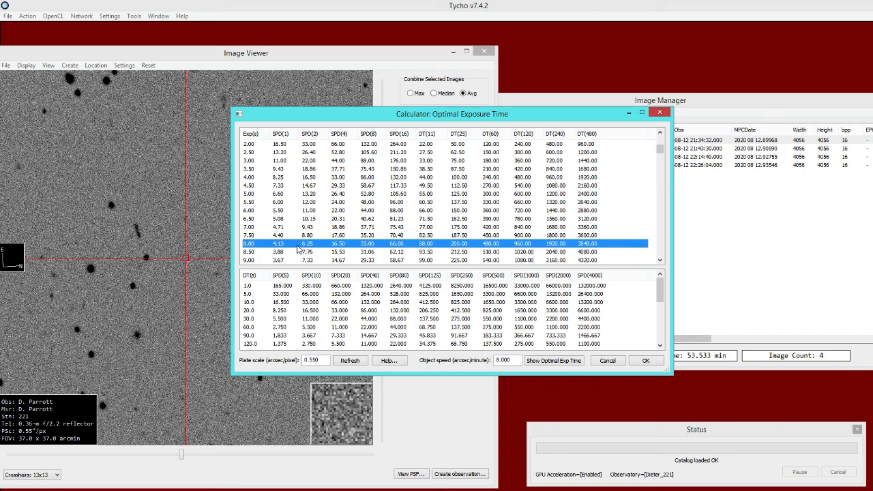
pyautogui.moveTo(424, 117); pyautogui.dragTo(346, 129)
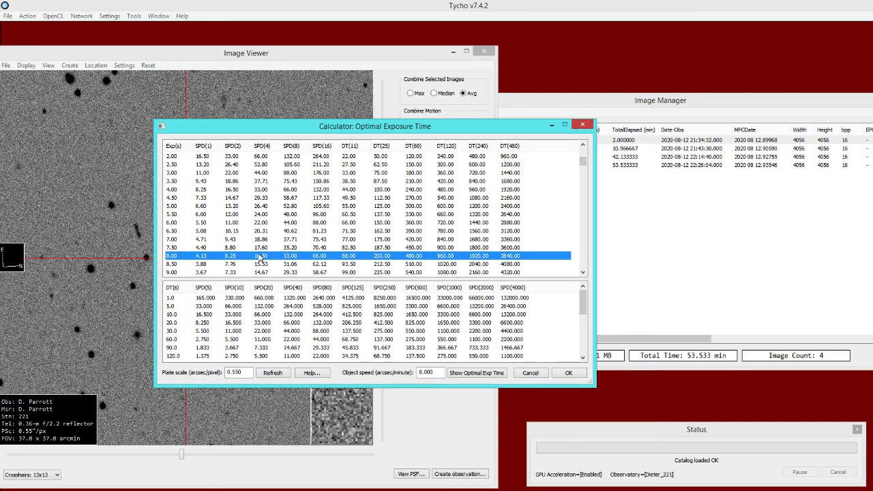
pyautogui.click(586, 96)
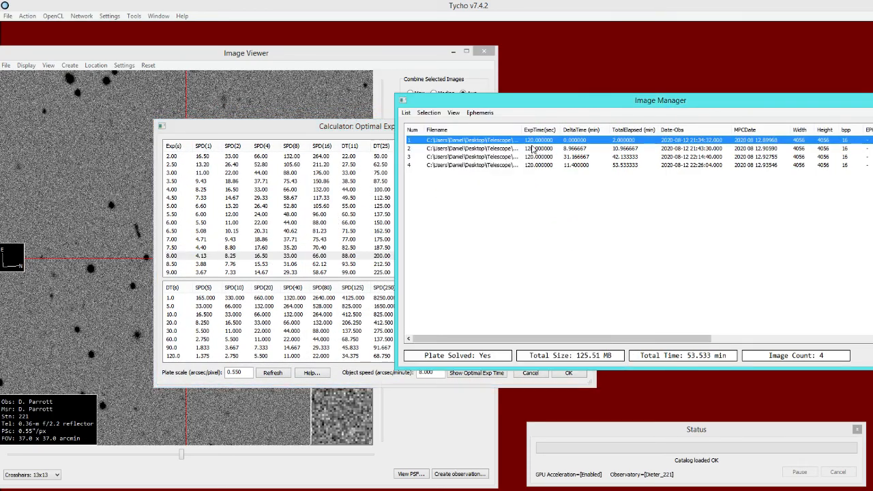
pyautogui.moveTo(317, 132); pyautogui.dragTo(459, 138)
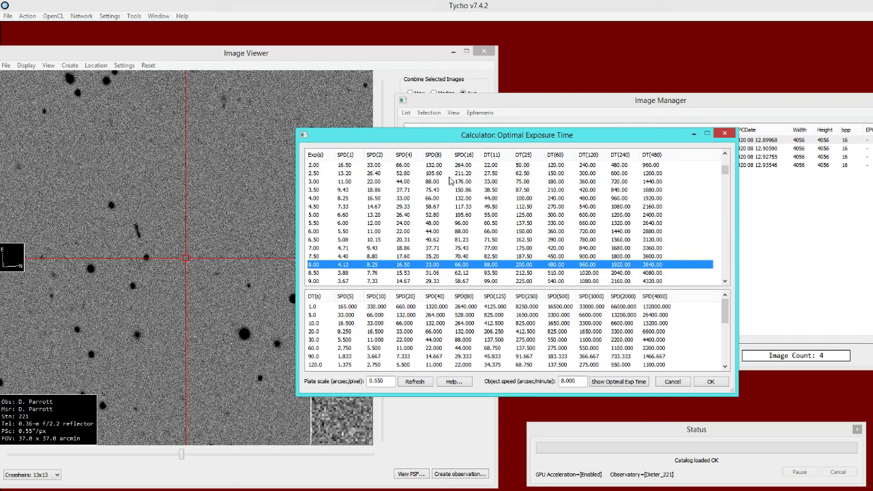
# - Centre the Image Viewer's crosshairs on the asteroid streak in the first image and set the zoom factor to 2x
pyautogui.click(449, 106)
pyautogui.click(377, 55)
pyautogui.moveTo(168, 229)
pyautogui.mouseDown()
pyautogui.moveTo(208, 211)
pyautogui.moveTo(185, 227)
pyautogui.mouseUp()
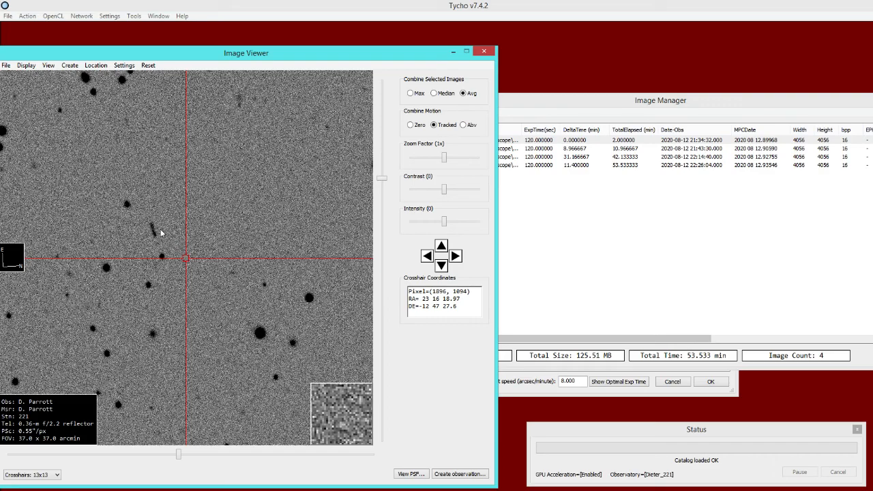
pyautogui.click(153, 231)
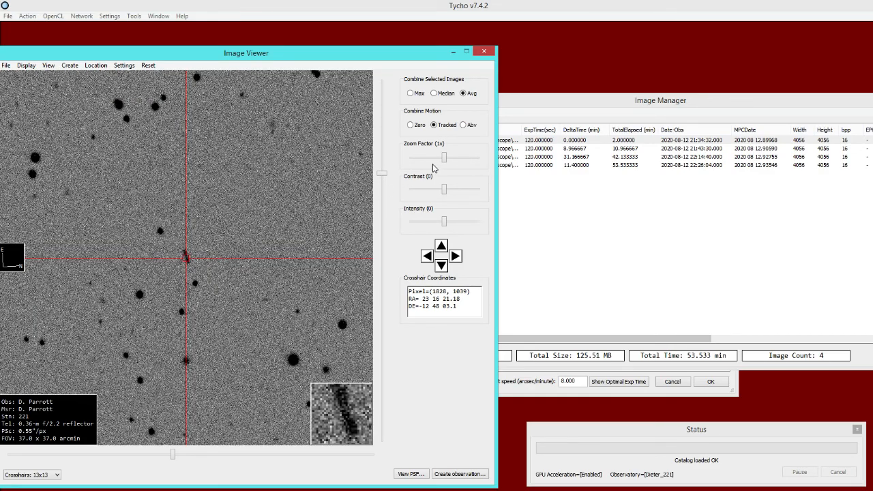
pyautogui.moveTo(445, 158); pyautogui.dragTo(452, 159)
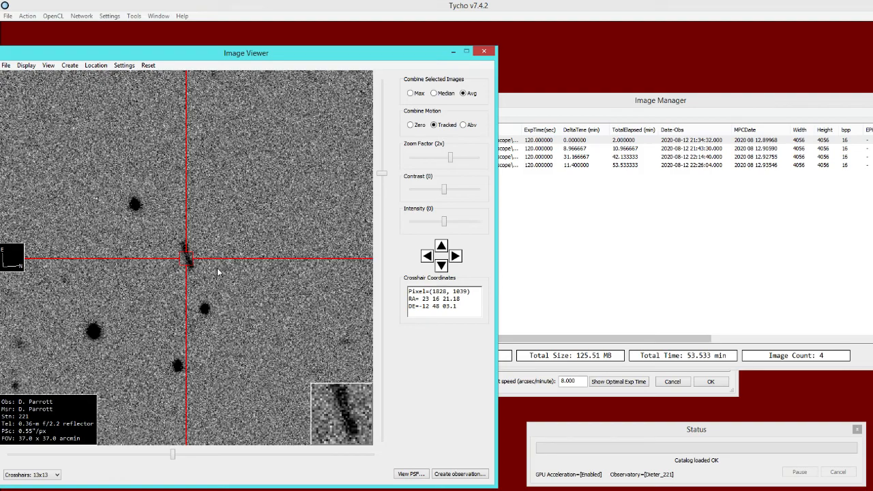
# - Download the observations of the confirmed object 2009 PQ1 from the obs database
pyautogui.click(135, 18)
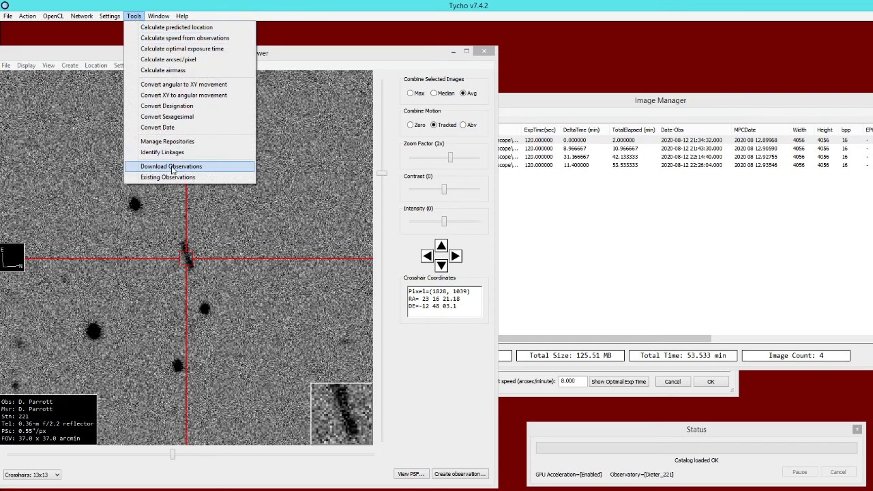
pyautogui.click(222, 169)
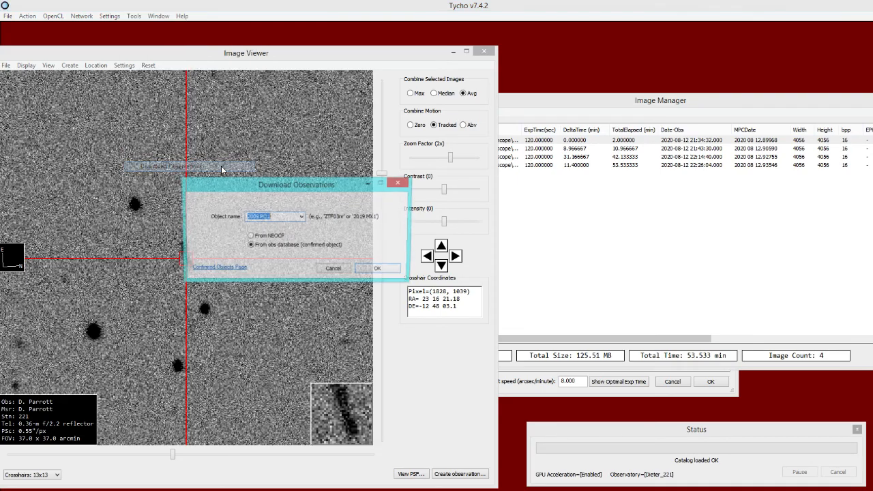
pyautogui.click(280, 216)
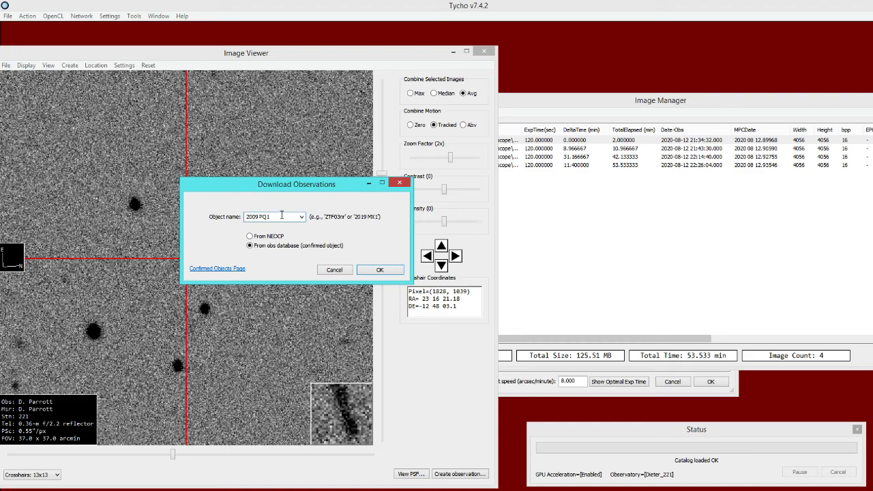
pyautogui.moveTo(252, 187); pyautogui.dragTo(270, 186)
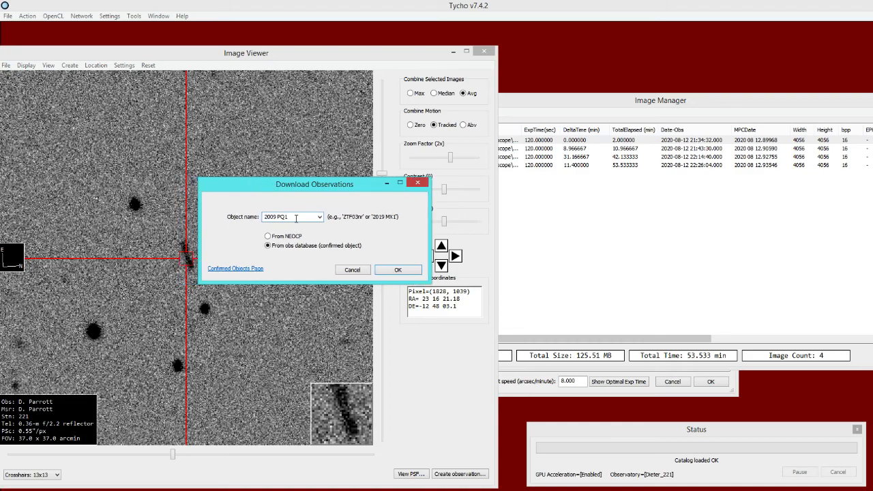
pyautogui.moveTo(296, 216); pyautogui.dragTo(246, 217)
pyautogui.click(387, 271)
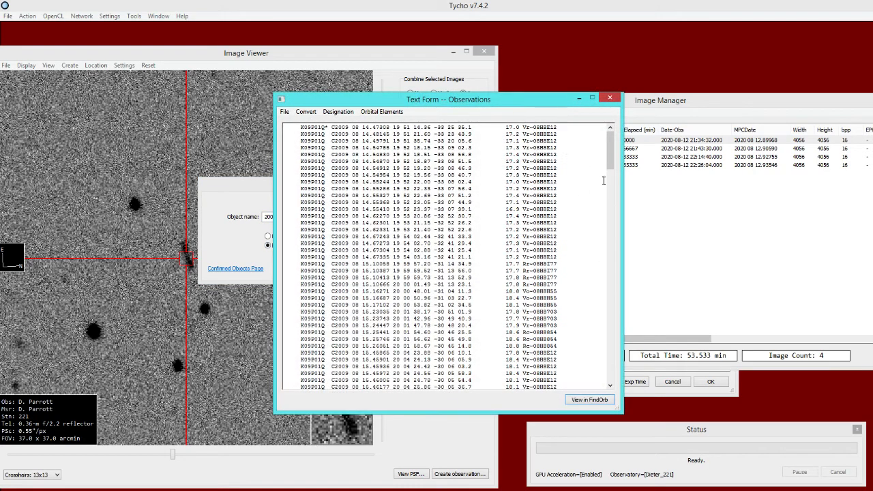
# - Open the downloaded 2009 PQ1 observations in FindOrb and find the 2020 August 12 entries in the residuals list
pyautogui.moveTo(610, 150); pyautogui.dragTo(611, 362)
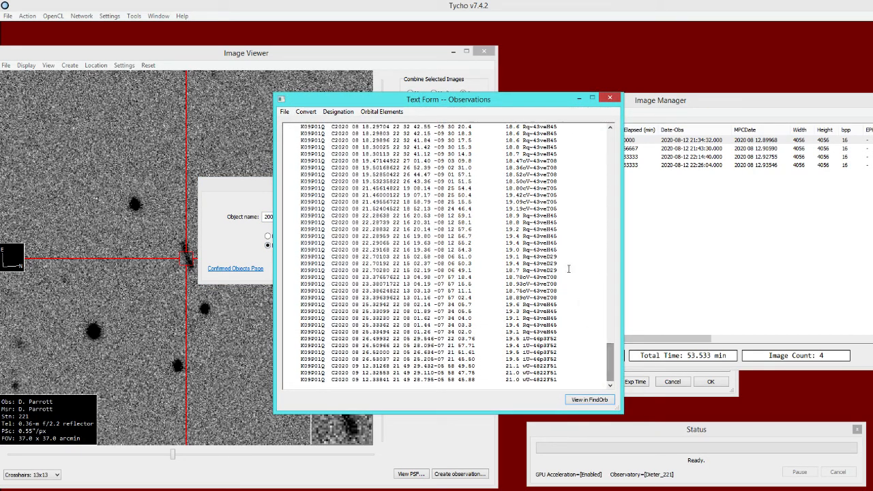
pyautogui.click(589, 400)
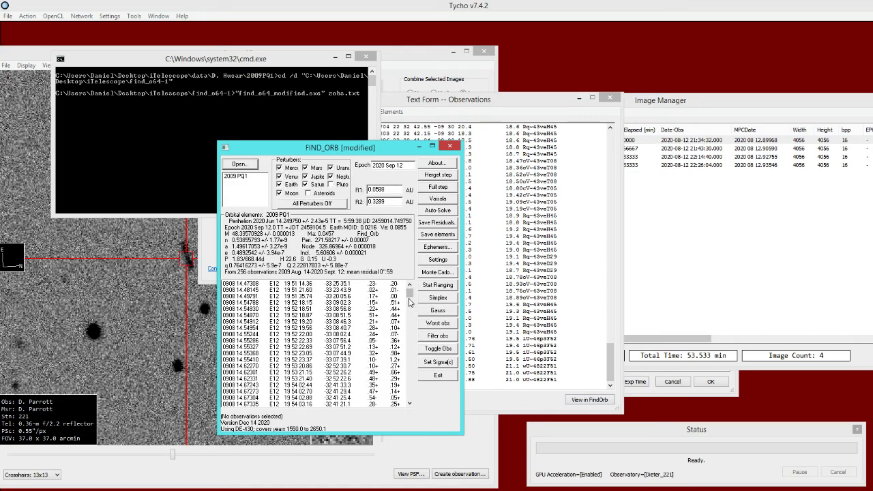
pyautogui.scroll(-10, 410, 303)
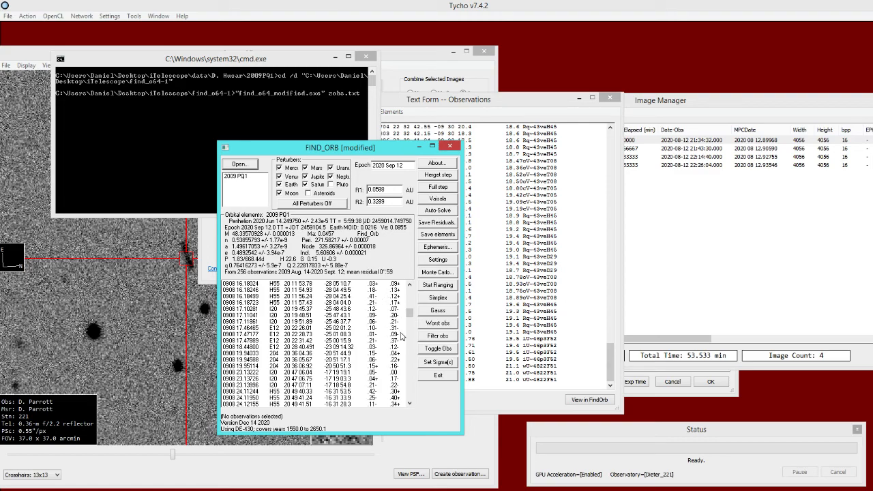
pyautogui.scroll(-15, 400, 348)
pyautogui.scroll(-2, 402, 358)
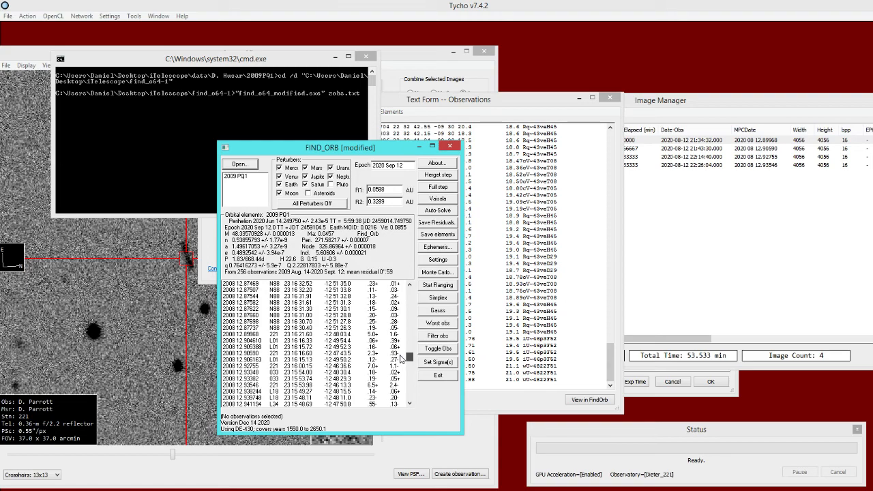
# - Select the four observatory 221 observations of 2020 August 12 in FindOrb to examine their residuals, and return to the Image Viewer
pyautogui.click(689, 122)
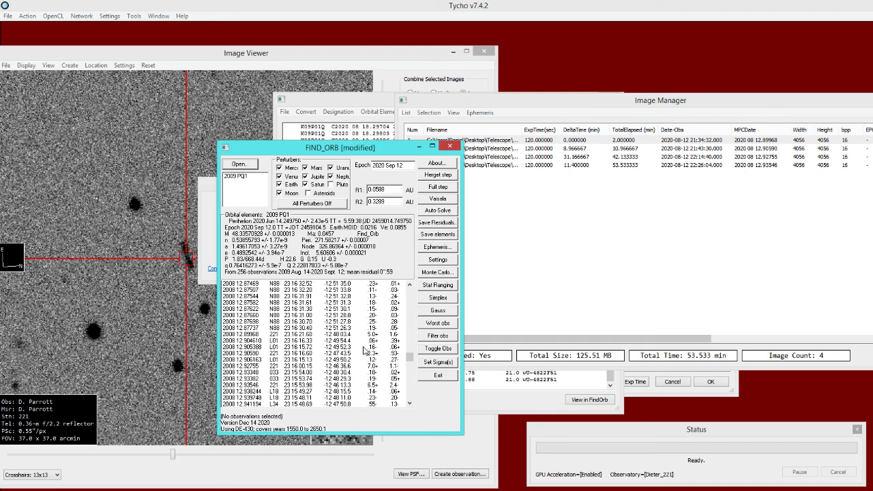
pyautogui.click(356, 335)
pyautogui.keyDown('ctrl'); pyautogui.click(377, 354); pyautogui.keyUp('ctrl')
pyautogui.keyDown('ctrl'); pyautogui.click(377, 367); pyautogui.keyUp('ctrl')
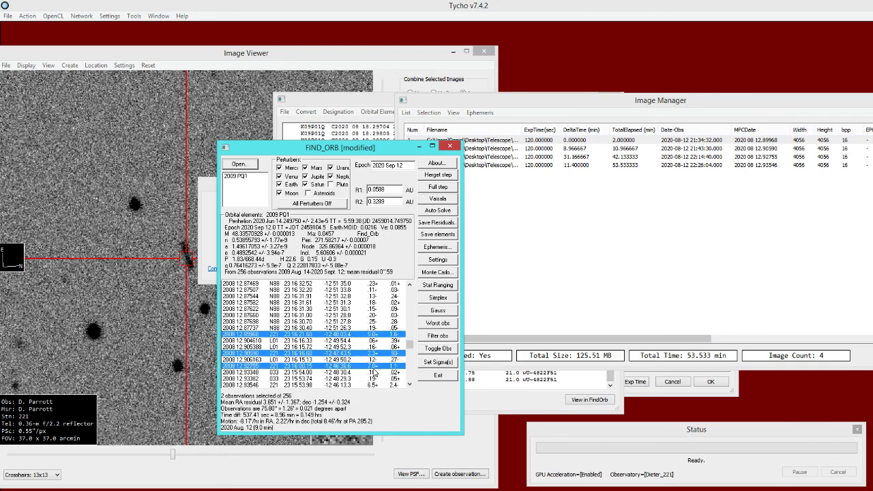
pyautogui.keyDown('ctrl'); pyautogui.click(376, 385); pyautogui.keyUp('ctrl')
pyautogui.scroll(-1, 350, 364)
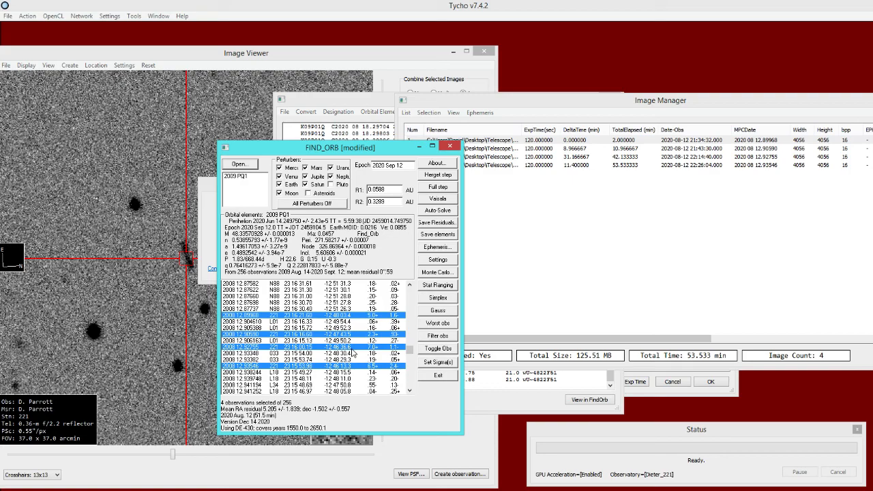
pyautogui.click(289, 60)
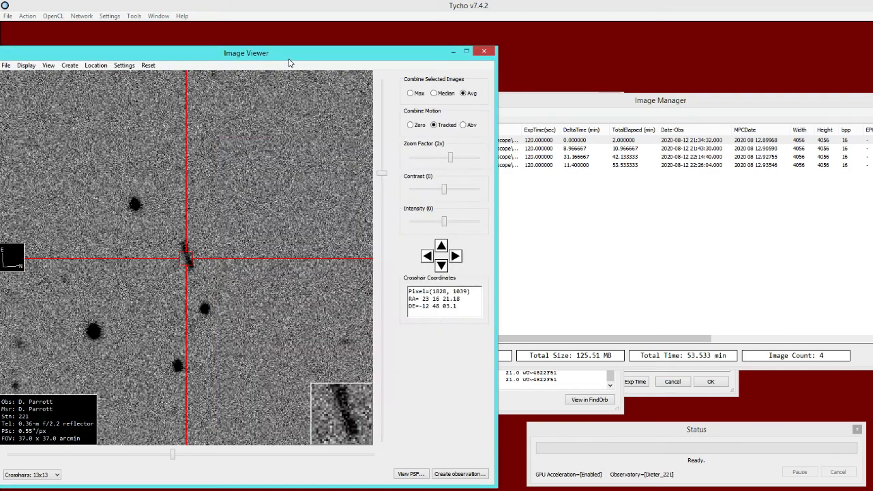
# - Recentre the crosshairs on the asteroid streak in the first image and place Marker 1 there
pyautogui.click(526, 142)
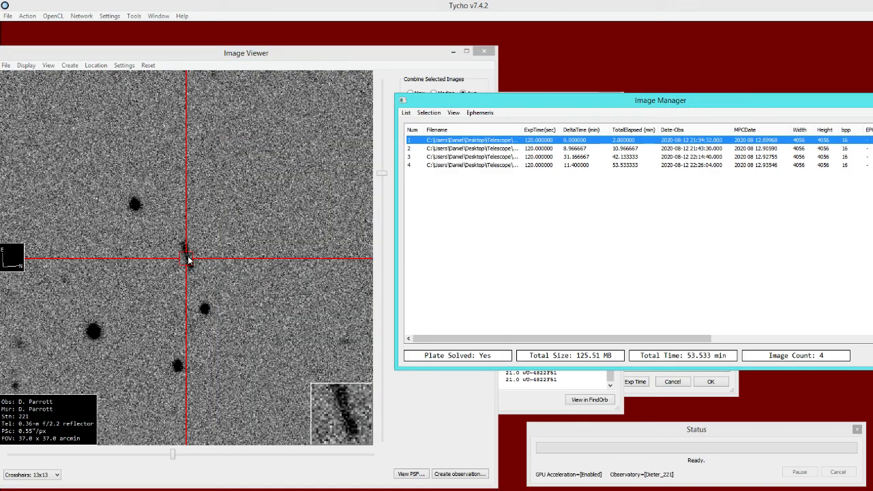
pyautogui.click(190, 260)
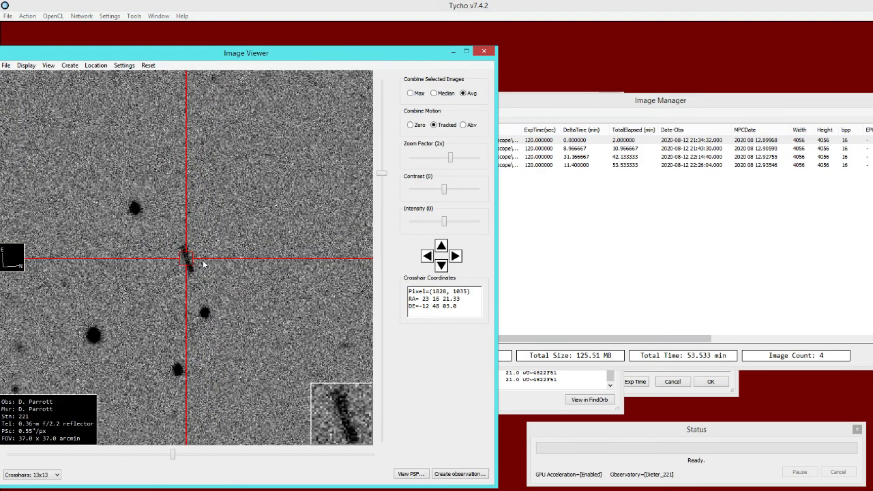
pyautogui.rightClick(209, 250)
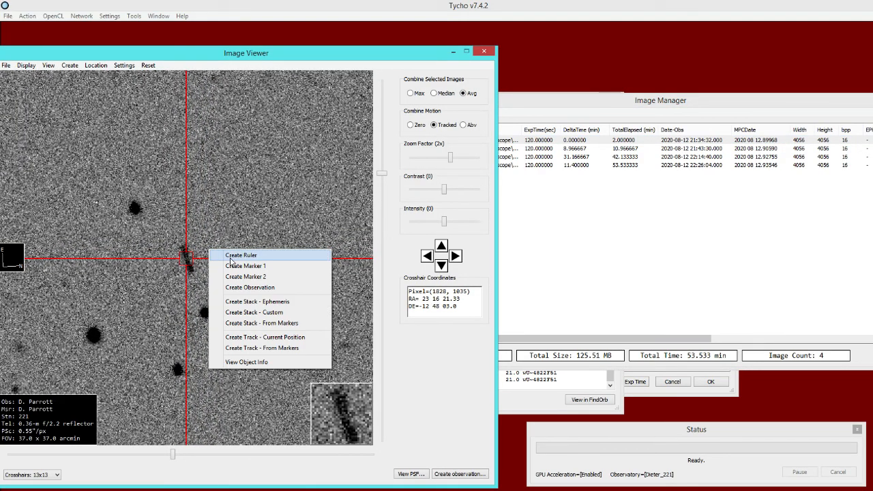
pyautogui.click(281, 266)
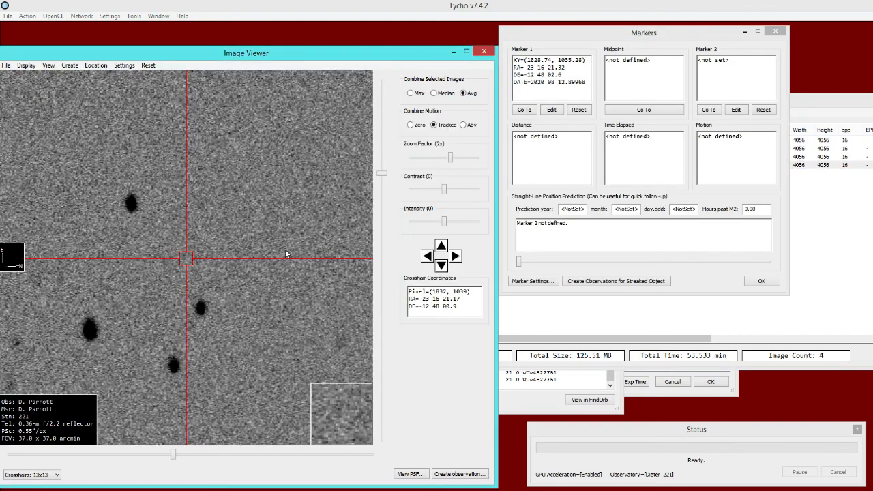
# - Locate the asteroid streak in the fourth image at 1x zoom and place Marker 2 on it
pyautogui.moveTo(294, 265); pyautogui.dragTo(247, 182)
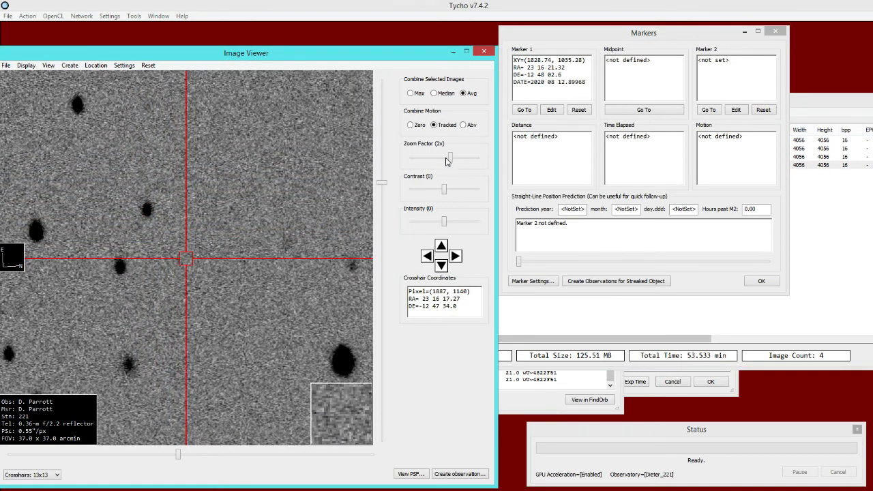
pyautogui.moveTo(450, 157); pyautogui.dragTo(443, 157)
pyautogui.moveTo(301, 311); pyautogui.dragTo(250, 201)
pyautogui.moveTo(233, 324); pyautogui.dragTo(211, 238)
pyautogui.moveTo(222, 389); pyautogui.dragTo(197, 276)
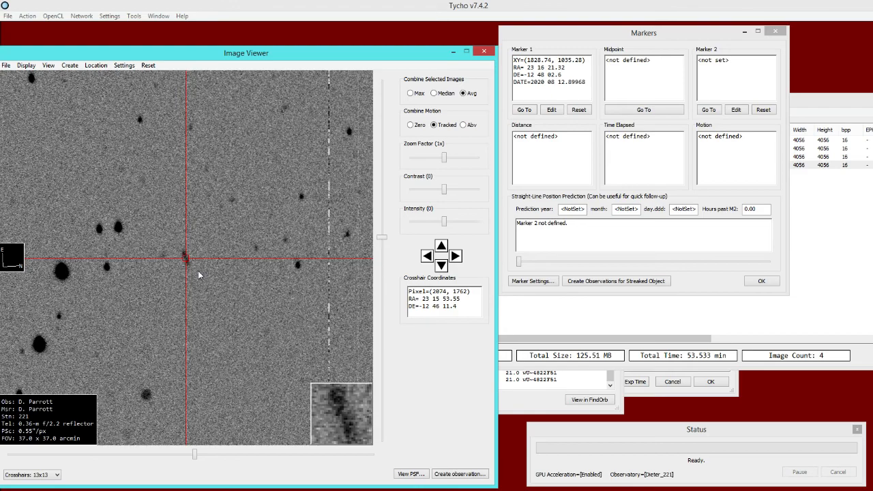
pyautogui.rightClick(219, 283)
pyautogui.click(256, 310)
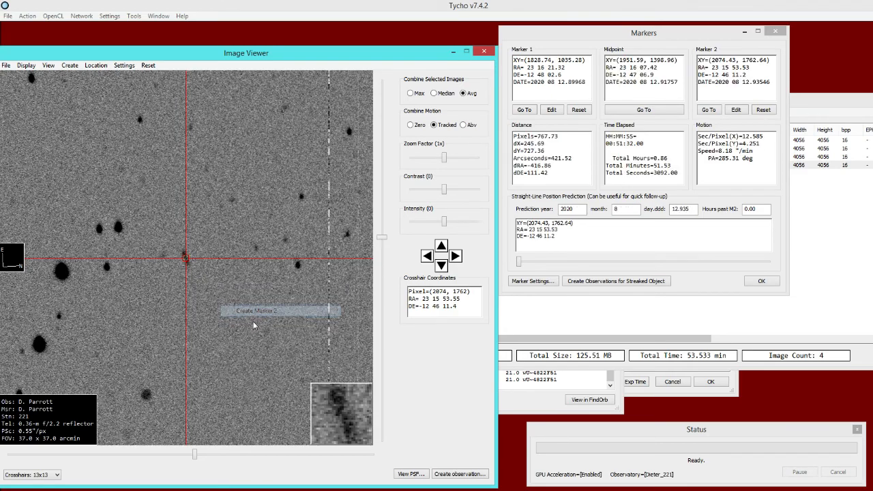
pyautogui.click(814, 126)
pyautogui.click(482, 117)
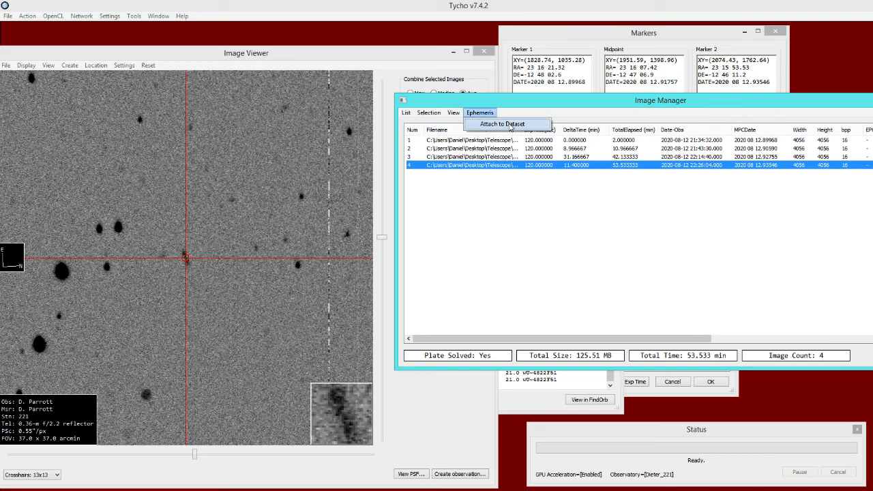
pyautogui.click(548, 117)
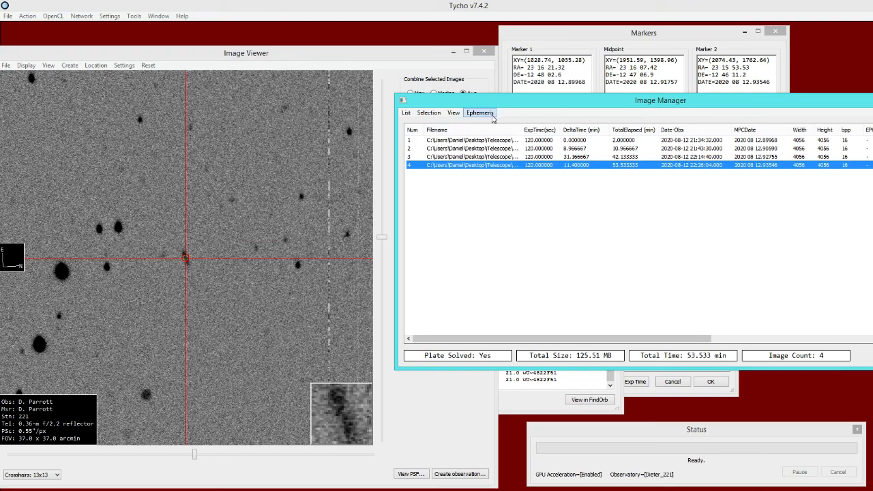
pyautogui.rightClick(200, 216)
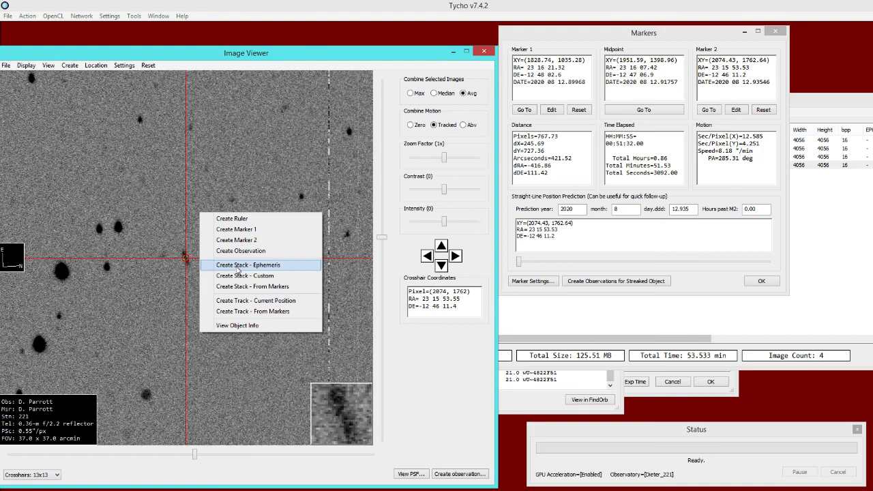
pyautogui.click(268, 196)
# - Create a track from the two markers and open it for verification
pyautogui.rightClick(224, 232)
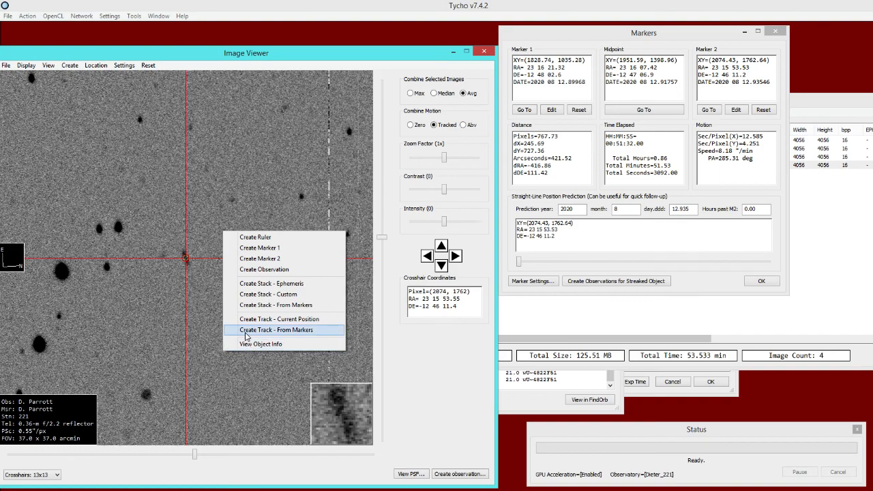
pyautogui.click(304, 336)
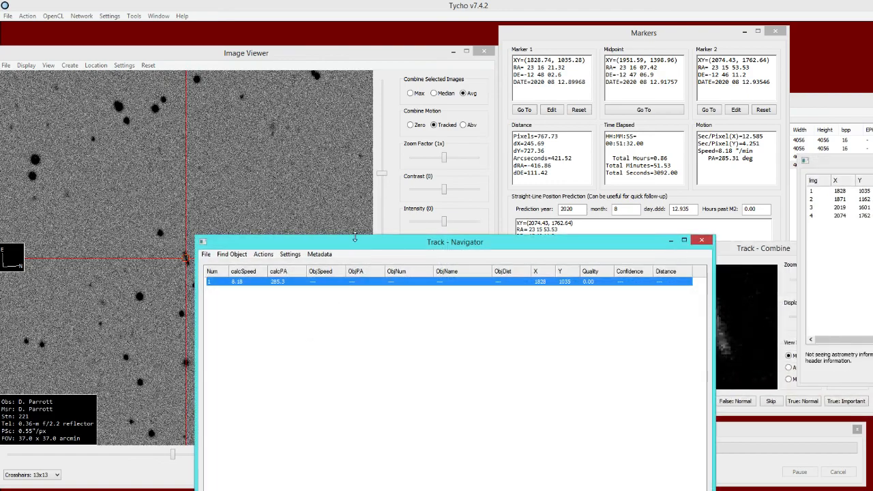
pyautogui.moveTo(337, 245); pyautogui.dragTo(423, 195)
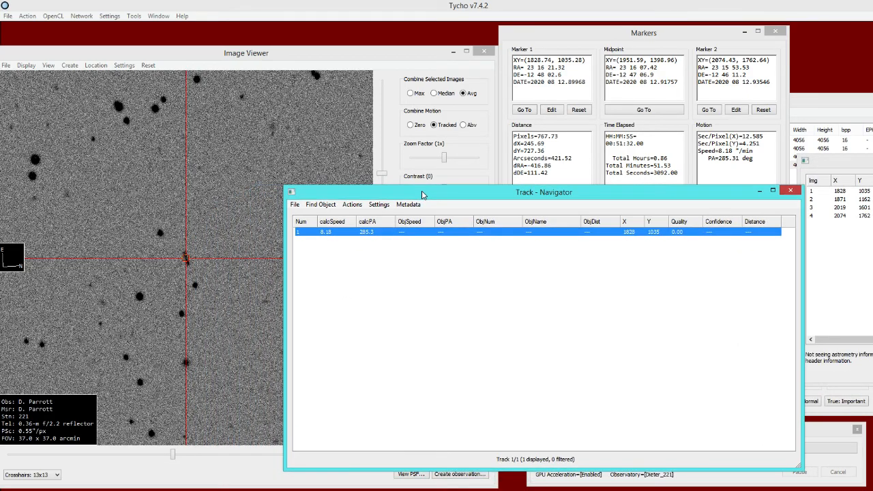
pyautogui.doubleClick(394, 235)
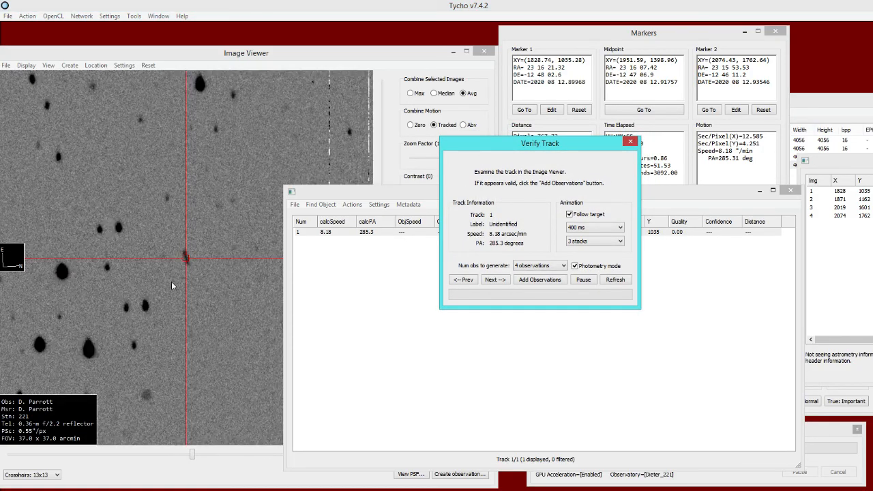
# - Set the Image Viewer zoom to 0.25x to watch the track animation, and return to Verify Track
pyautogui.click(341, 58)
pyautogui.moveTo(444, 159); pyautogui.dragTo(432, 159)
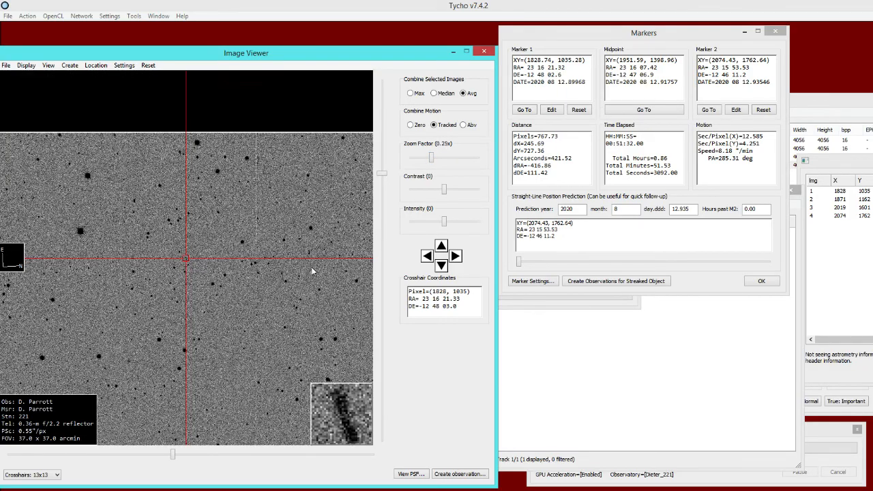
pyautogui.click(508, 305)
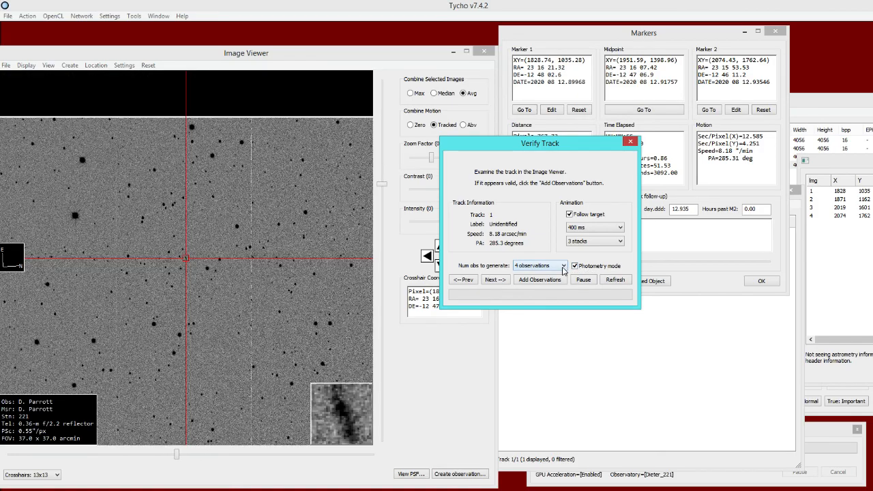
# - Try 3 observations with Photometry mode off for the track, and turn Photometry mode back on
pyautogui.click(563, 271)
pyautogui.click(531, 287)
pyautogui.click(576, 266)
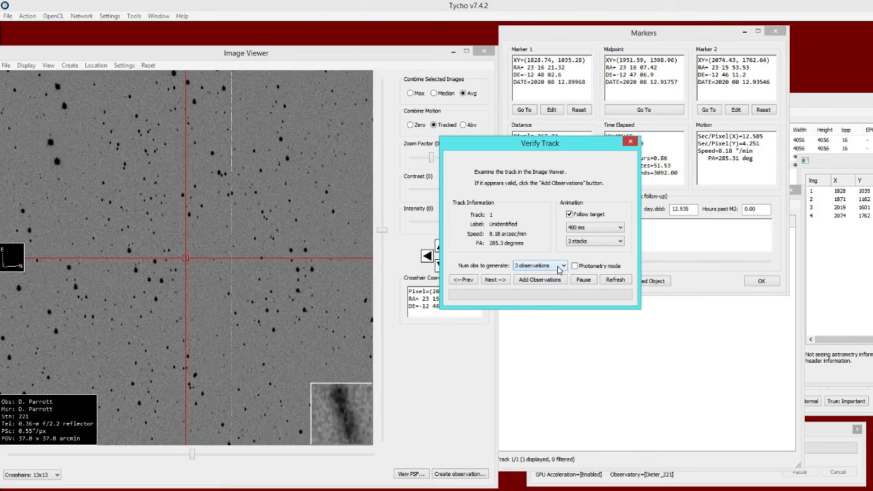
pyautogui.moveTo(502, 149); pyautogui.dragTo(523, 171)
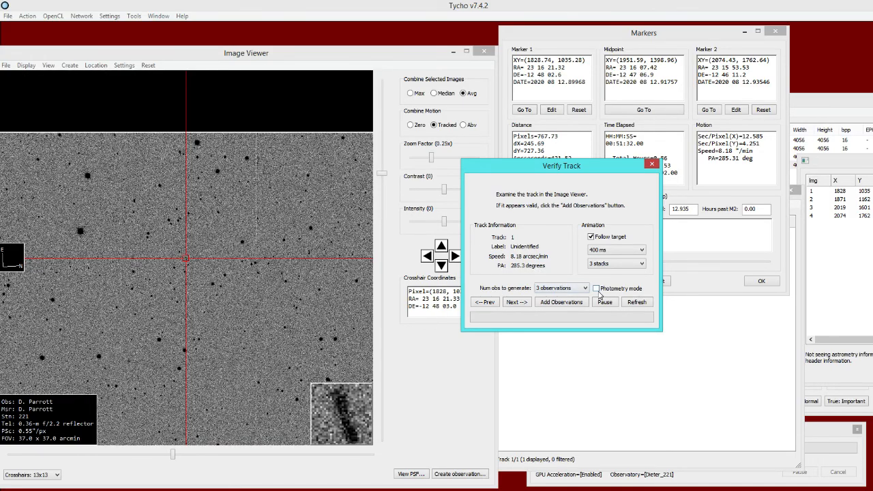
pyautogui.click(597, 289)
# - Add the track's four observations with the provisional ID 2009 PQ1
pyautogui.click(549, 304)
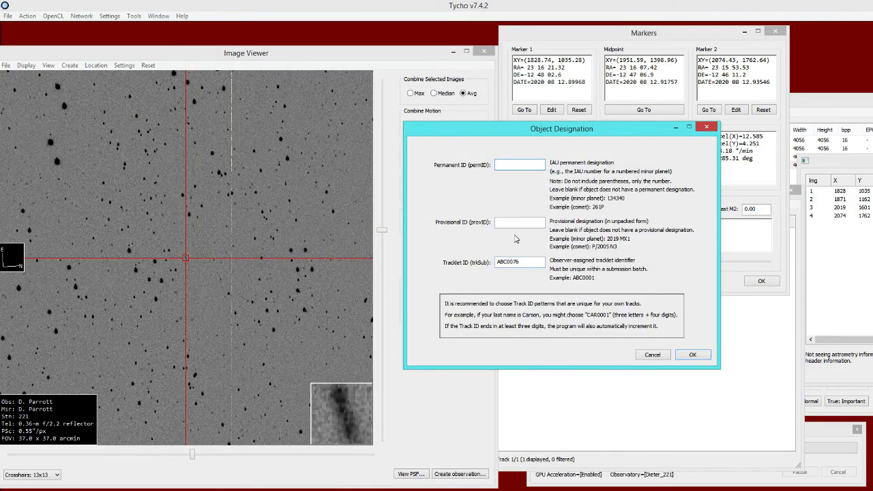
pyautogui.write('2')
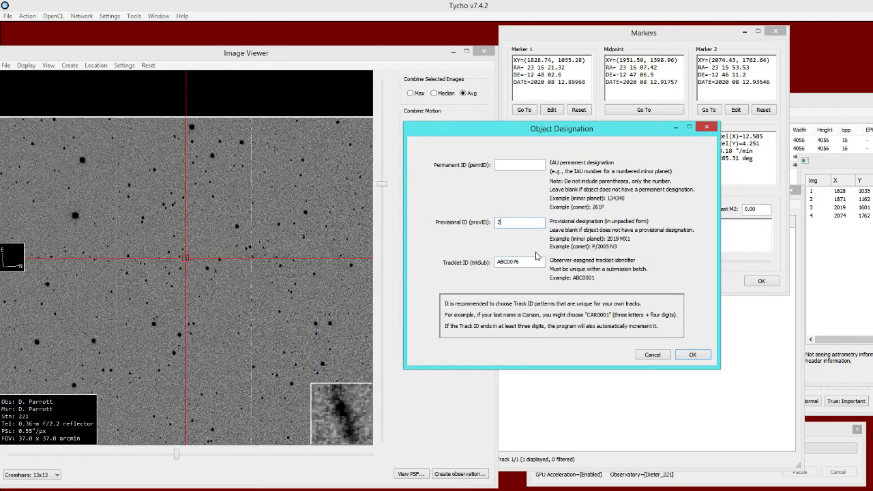
pyautogui.write('009 PQ1')
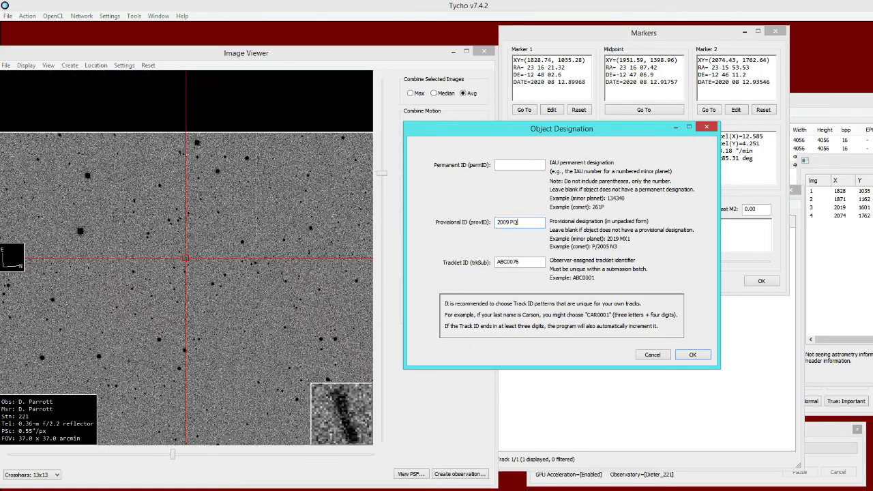
pyautogui.click(691, 356)
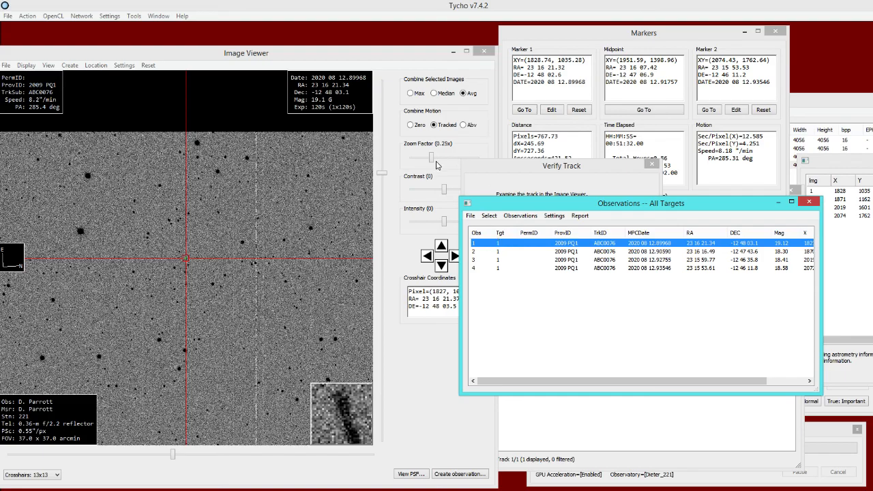
# - Clear the selection in the Observations list and set the Image Viewer zoom to 4x to inspect the first measured position on the streak
pyautogui.moveTo(432, 156); pyautogui.dragTo(450, 162)
pyautogui.click(496, 216)
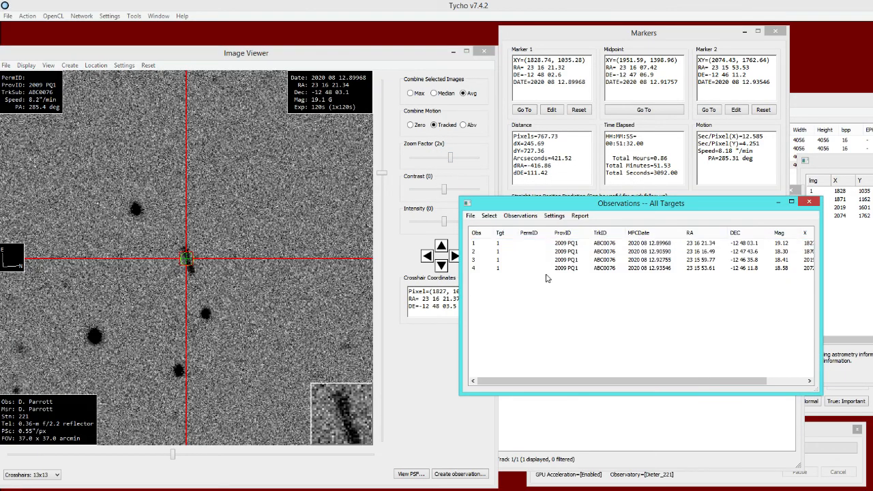
pyautogui.moveTo(518, 204); pyautogui.dragTo(545, 266)
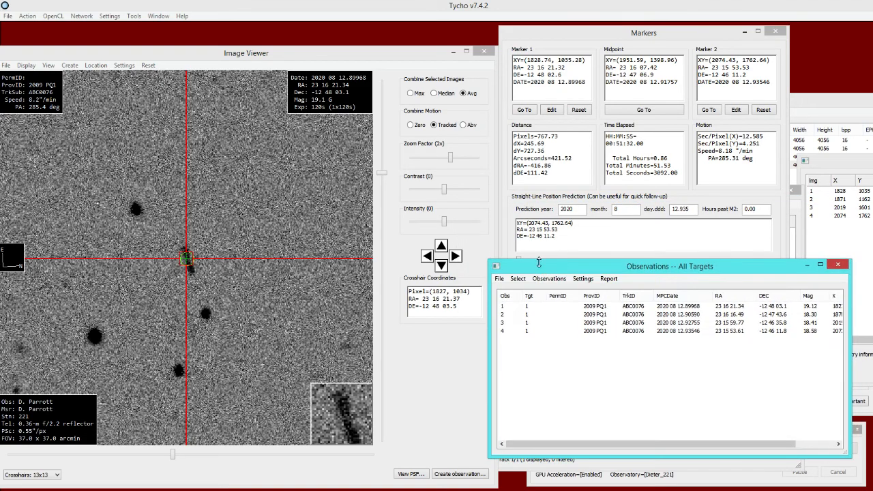
pyautogui.click(453, 159)
pyautogui.moveTo(456, 160); pyautogui.dragTo(459, 161)
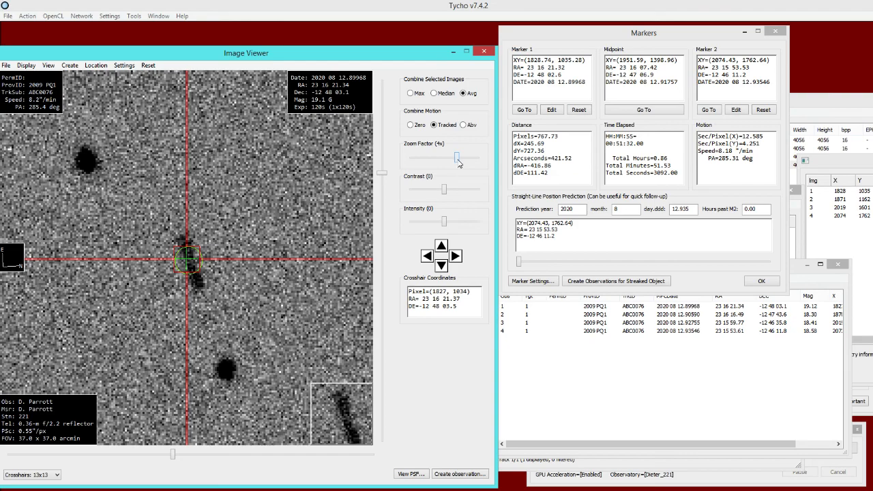
pyautogui.click(575, 361)
pyautogui.moveTo(535, 271); pyautogui.dragTo(558, 287)
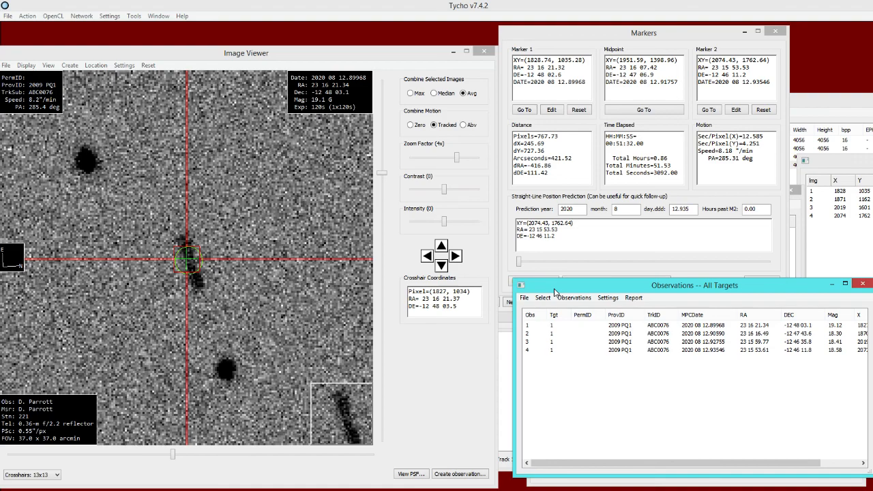
pyautogui.moveTo(555, 292); pyautogui.dragTo(523, 273)
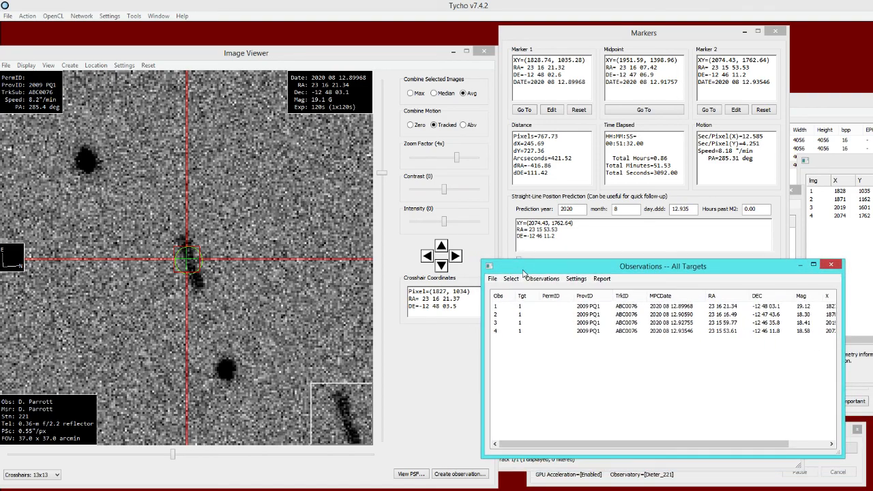
# - Go through the four new observations one by one and compare each measured position with the streak
pyautogui.click(524, 309)
pyautogui.click(521, 315)
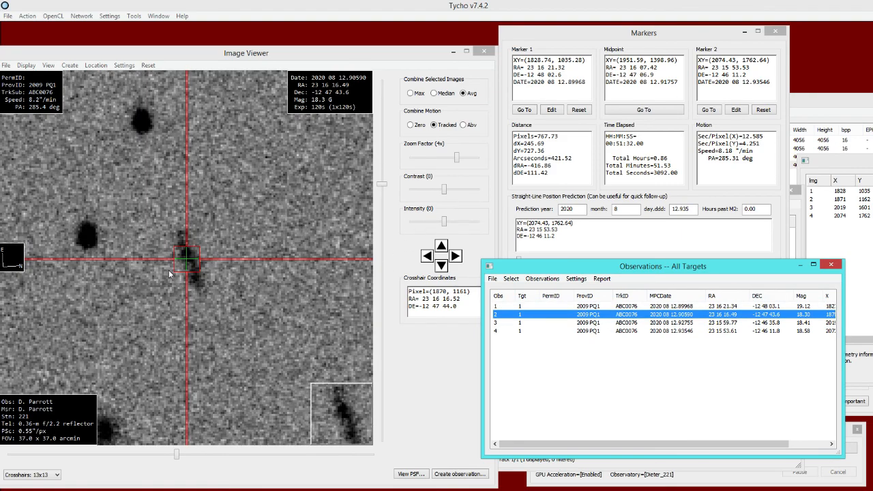
pyautogui.click(539, 323)
pyautogui.click(524, 331)
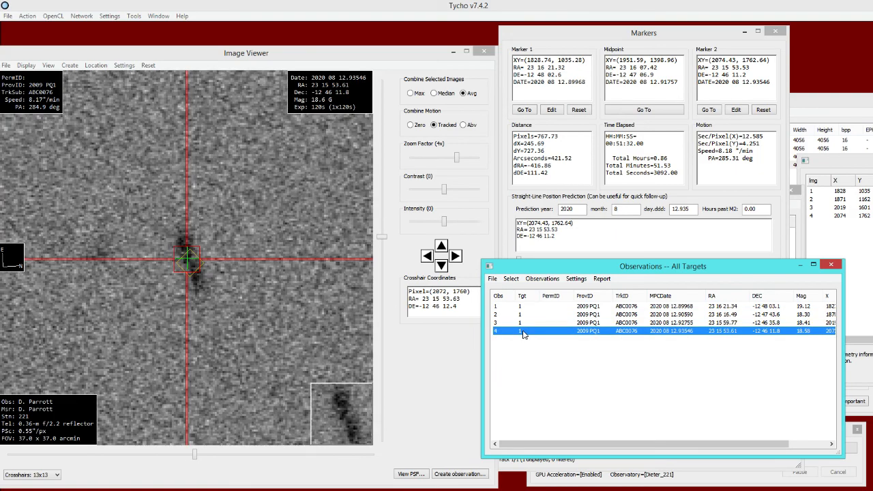
# - Open all four new observations in text form together with the existing observations of 2009 PQ1
pyautogui.moveTo(531, 349); pyautogui.dragTo(553, 291)
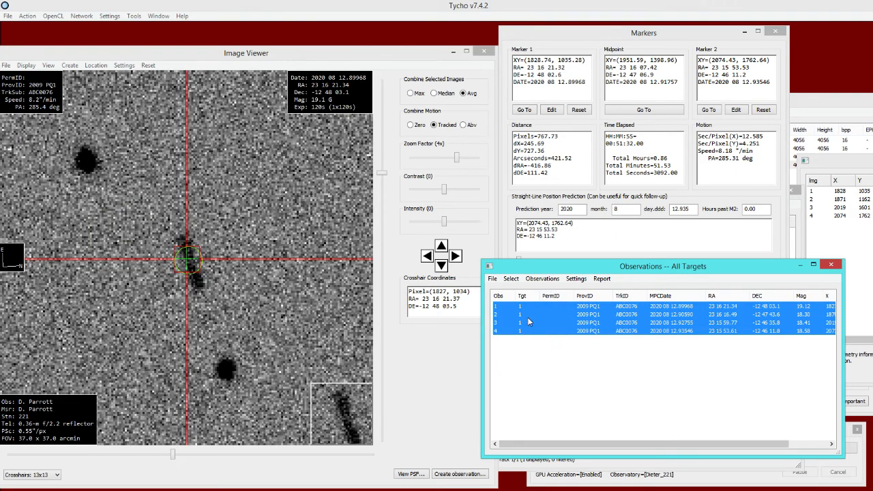
pyautogui.rightClick(528, 319)
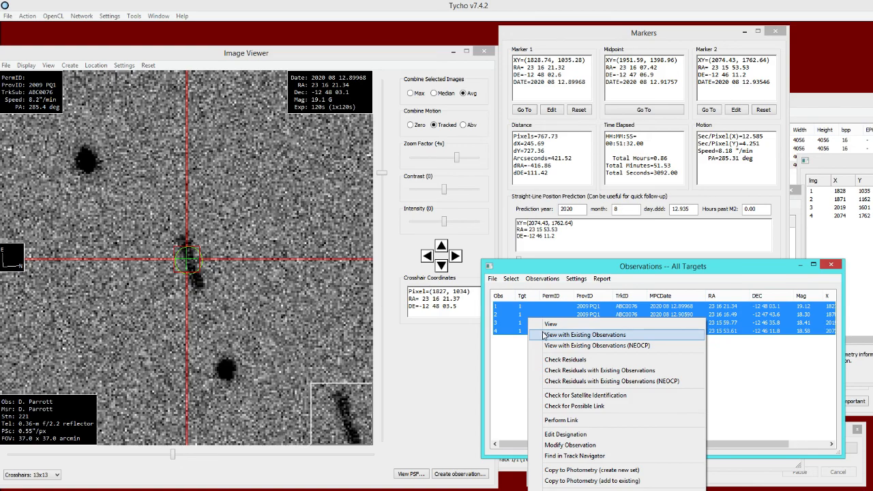
pyautogui.click(543, 335)
# - Delete the four previously published observatory 221 lines of 2020 August 12 from the text and open the remaining observations in FindOrb
pyautogui.moveTo(614, 147); pyautogui.dragTo(612, 235)
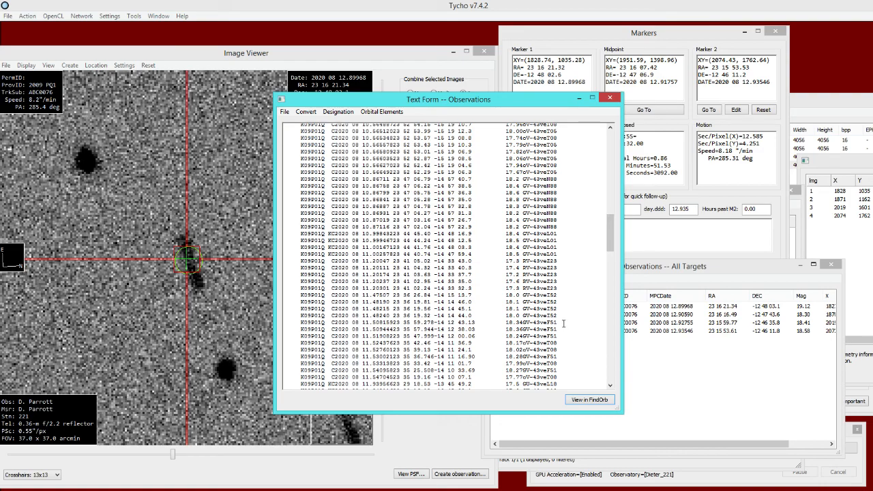
pyautogui.moveTo(610, 233); pyautogui.dragTo(612, 285)
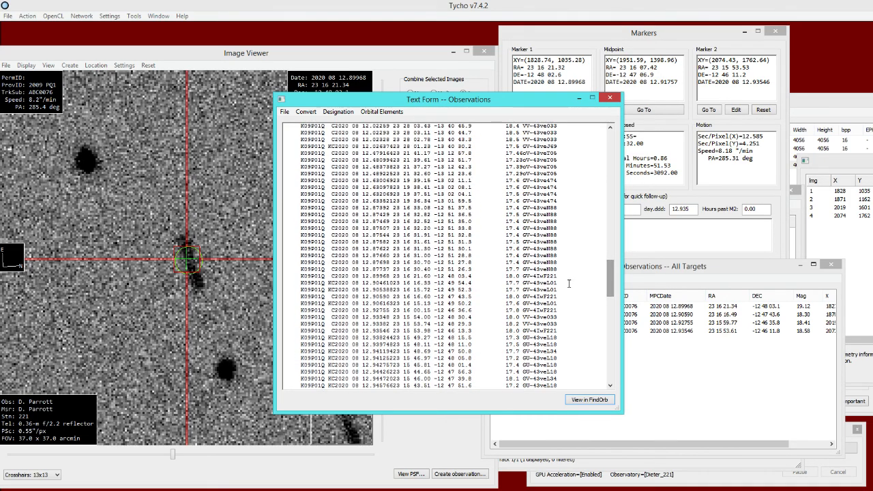
pyautogui.moveTo(530, 279); pyautogui.dragTo(271, 279)
pyautogui.press('Delete')
pyautogui.moveTo(558, 297); pyautogui.dragTo(252, 297)
pyautogui.press('Delete')
pyautogui.moveTo(559, 311); pyautogui.dragTo(278, 310)
pyautogui.press('Delete')
pyautogui.moveTo(564, 333); pyautogui.dragTo(295, 331)
pyautogui.press('Delete')
pyautogui.click(575, 400)
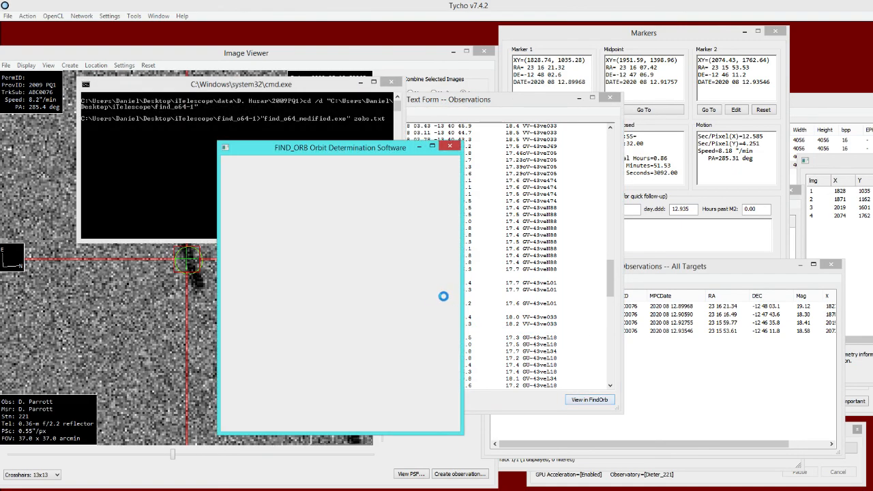
# - Select the four observatory 221 observations of 2020 August 12 in FindOrb, review their combined mean residuals, and close FindOrb
pyautogui.moveTo(405, 293); pyautogui.dragTo(408, 349)
pyautogui.click(299, 377)
pyautogui.scroll(-5, 298, 365)
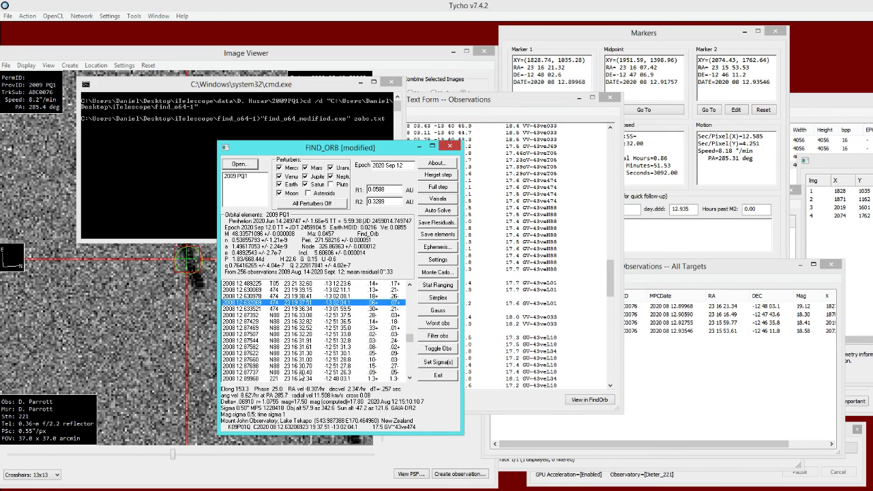
pyautogui.click(276, 358)
pyautogui.scroll(-2, 320, 344)
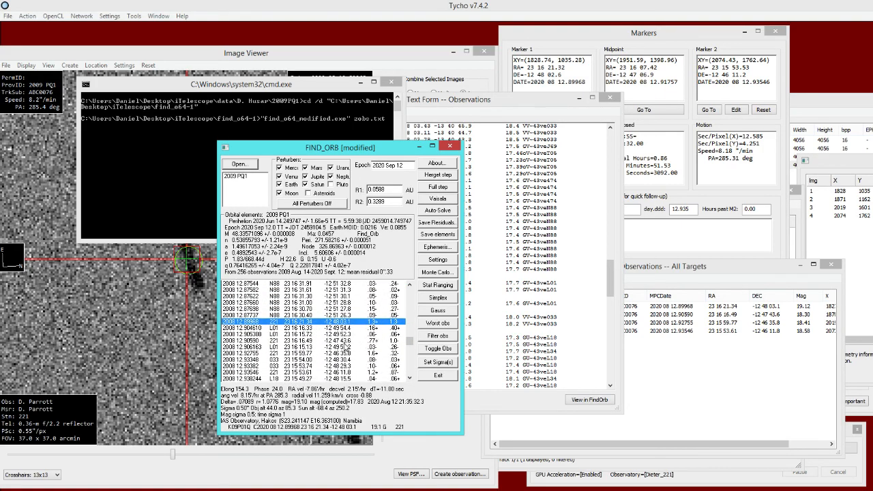
pyautogui.keyDown('ctrl'); pyautogui.click(280, 340); pyautogui.keyUp('ctrl')
pyautogui.scroll(-1, 362, 348)
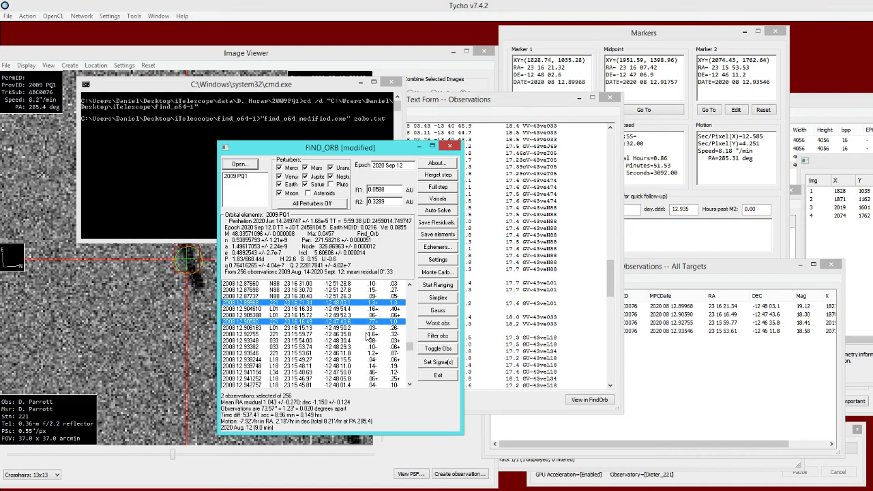
pyautogui.keyDown('ctrl'); pyautogui.click(370, 334); pyautogui.keyUp('ctrl')
pyautogui.keyDown('ctrl'); pyautogui.click(366, 355); pyautogui.keyUp('ctrl')
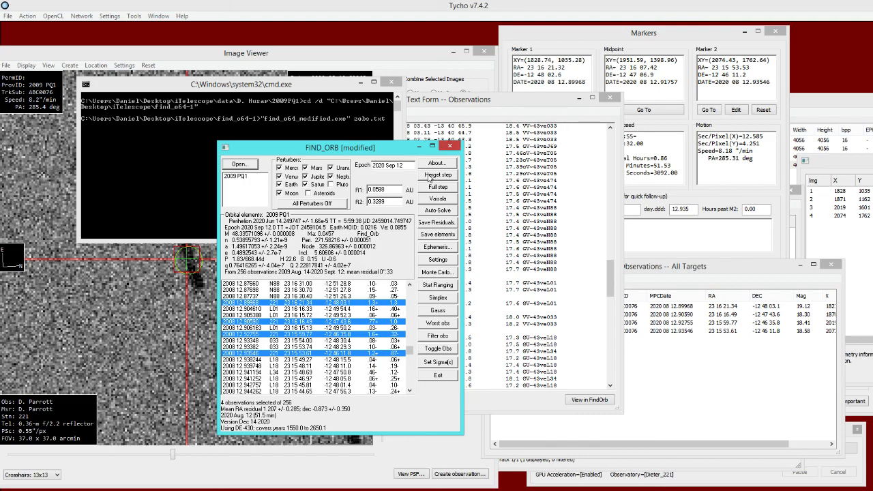
pyautogui.click(449, 146)
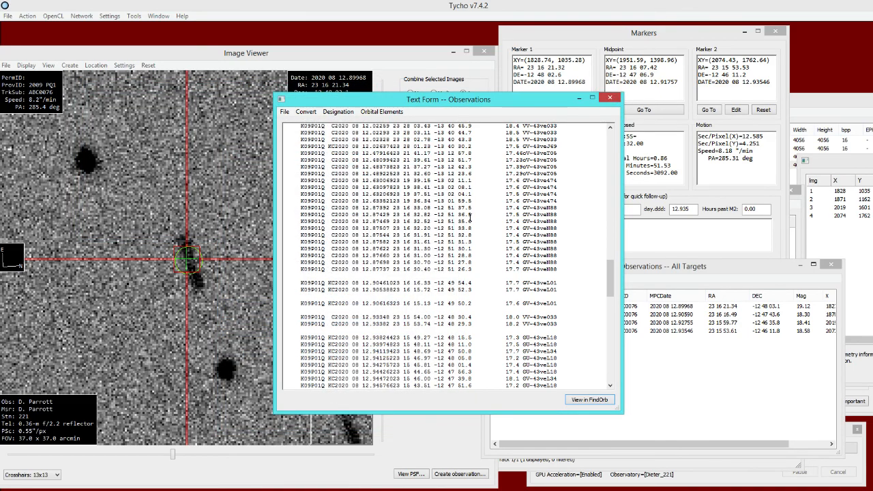
# - Modify the first observation by recalculating its centroid at the midpoint of a ruler about 29 pixels long drawn along the streak
pyautogui.click(395, 71)
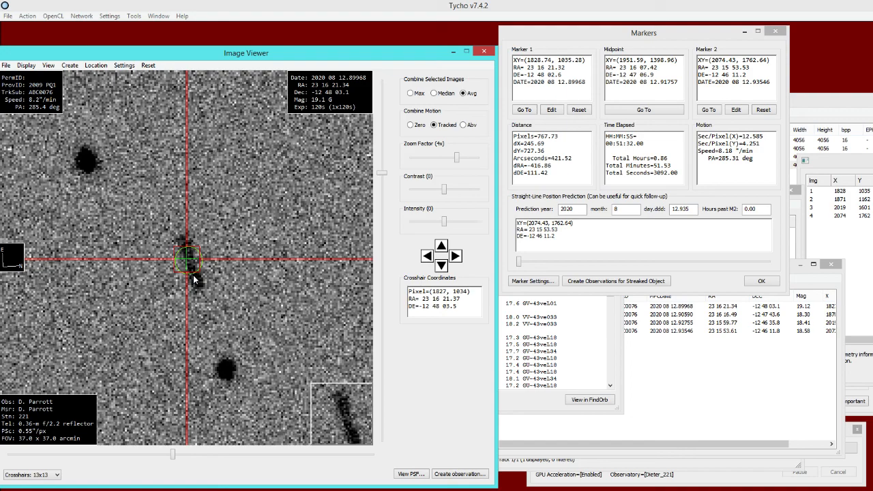
pyautogui.click(681, 350)
pyautogui.click(588, 312)
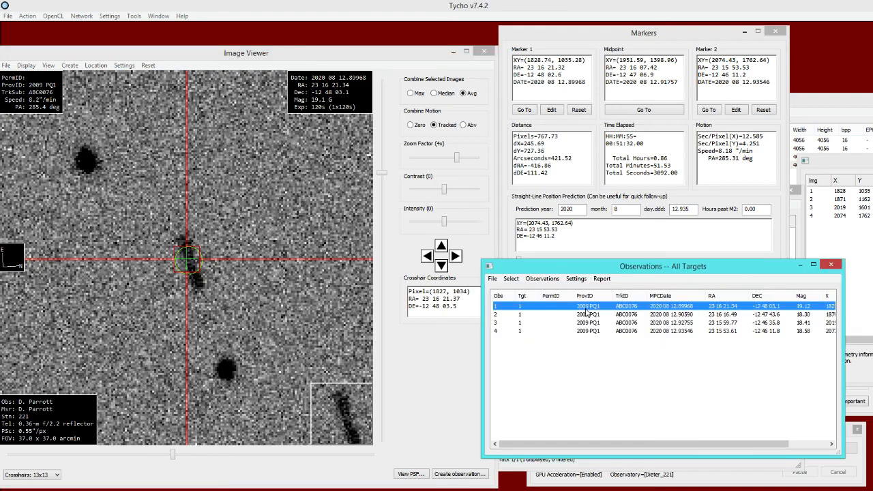
pyautogui.rightClick(549, 309)
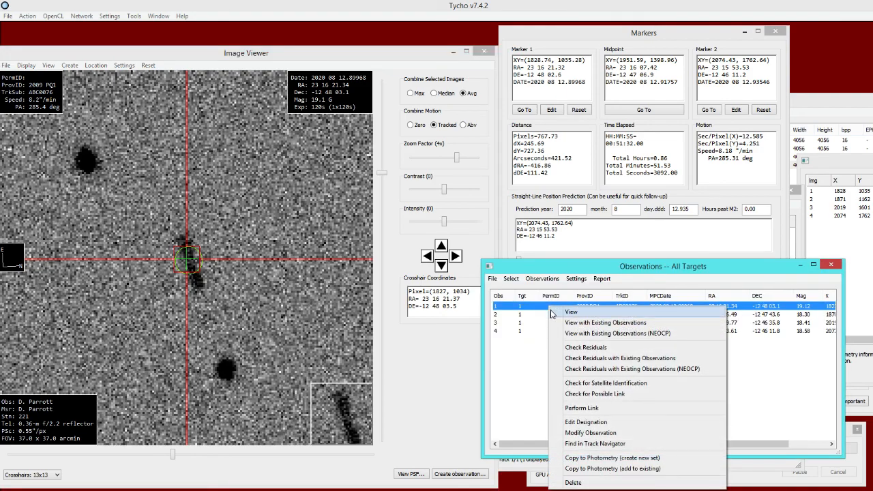
pyautogui.click(603, 434)
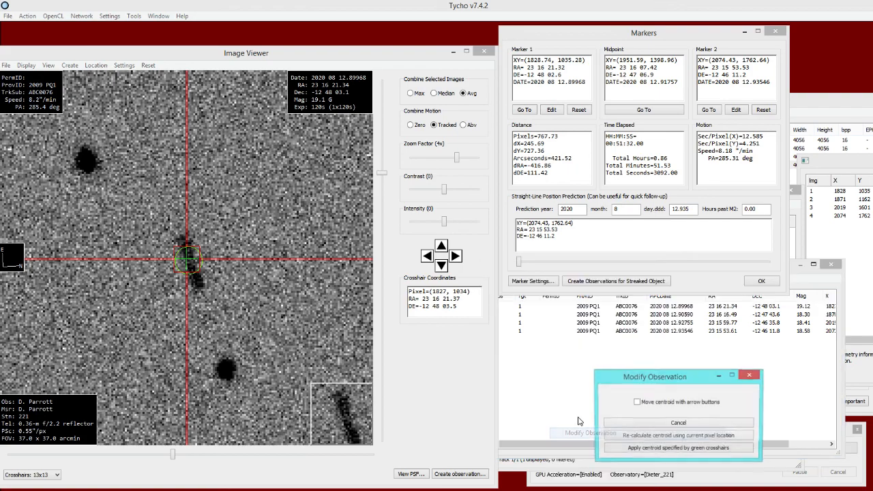
pyautogui.rightClick(215, 233)
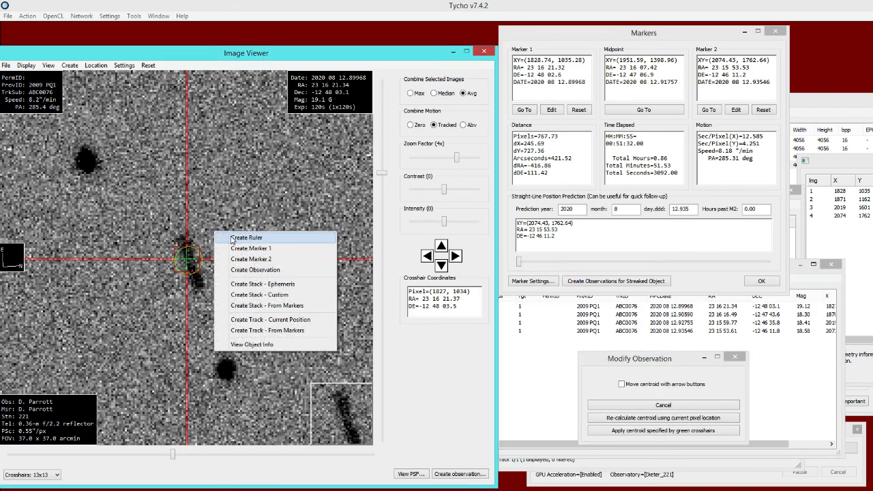
pyautogui.click(232, 238)
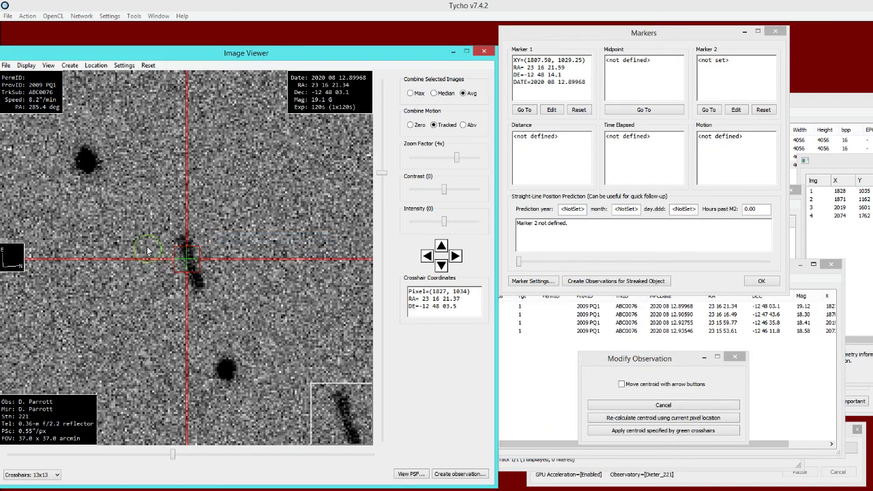
pyautogui.click(180, 237)
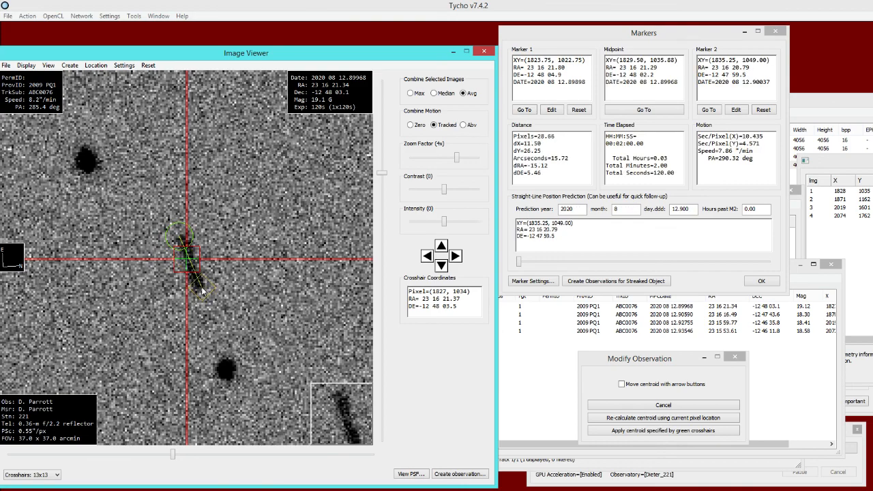
pyautogui.click(632, 111)
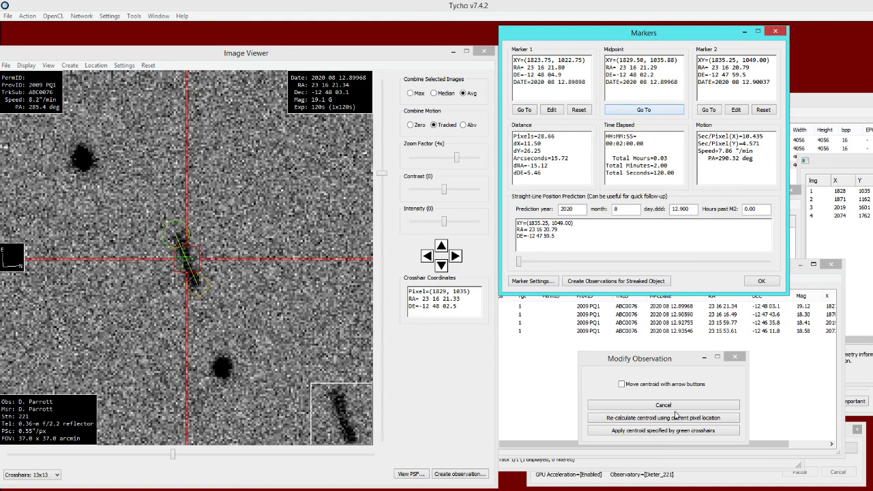
pyautogui.moveTo(632, 359); pyautogui.dragTo(559, 347)
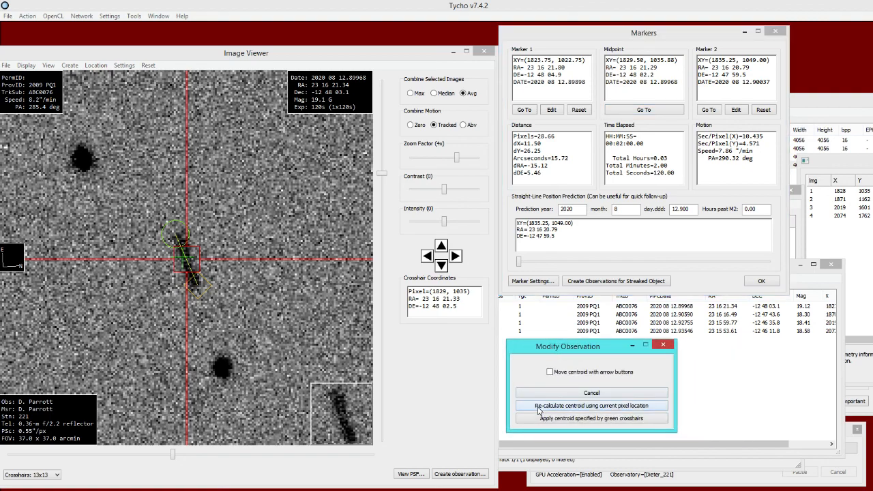
pyautogui.click(591, 407)
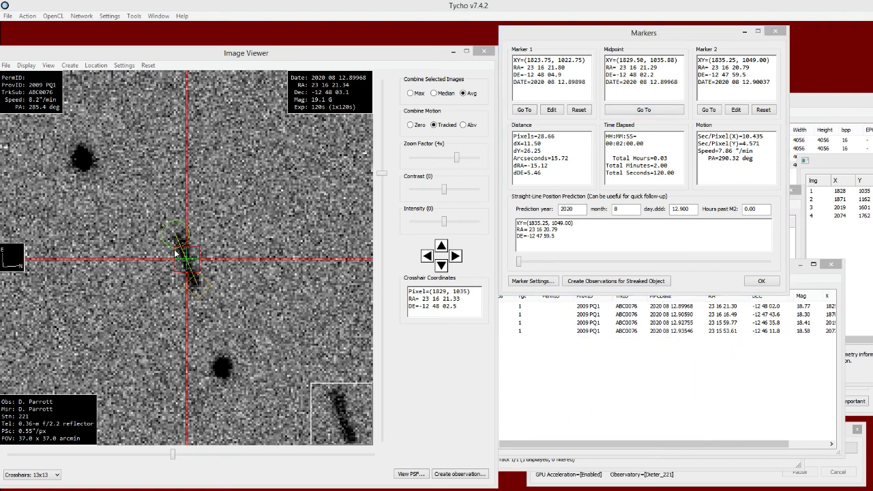
# - Modify the second observation by recalculating its centroid at the midpoint of a streak ruler about 31 pixels long
pyautogui.click(558, 315)
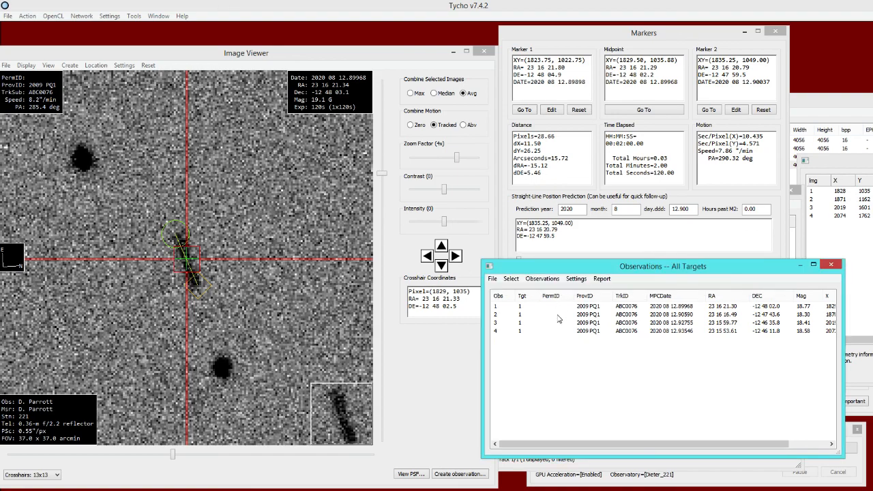
pyautogui.rightClick(558, 314)
pyautogui.click(599, 442)
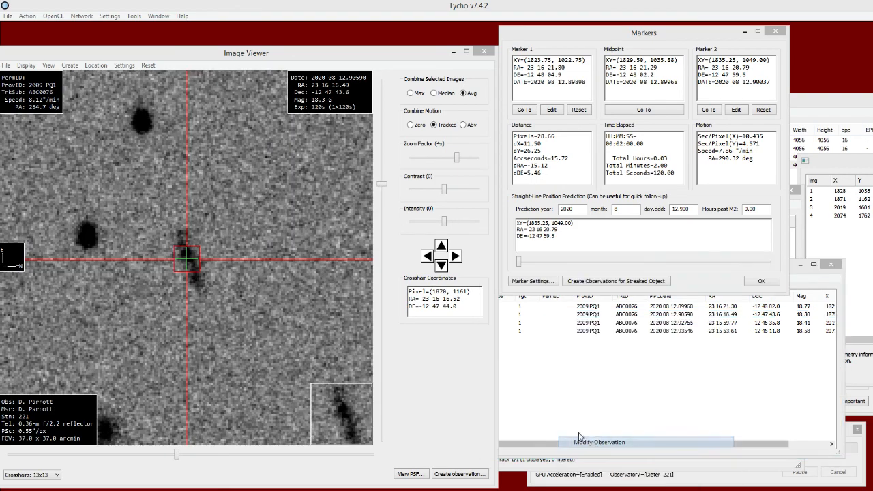
pyautogui.rightClick(241, 209)
pyautogui.click(266, 216)
pyautogui.click(181, 237)
pyautogui.moveTo(180, 234); pyautogui.dragTo(201, 291)
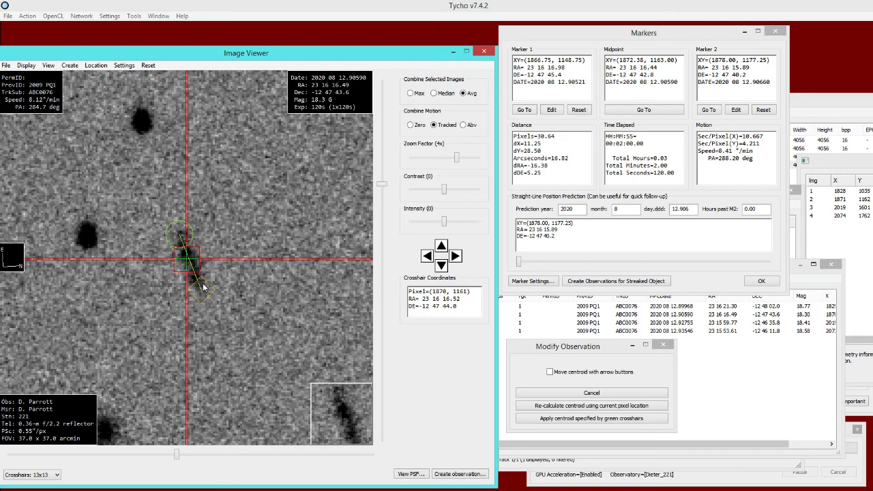
pyautogui.click(627, 110)
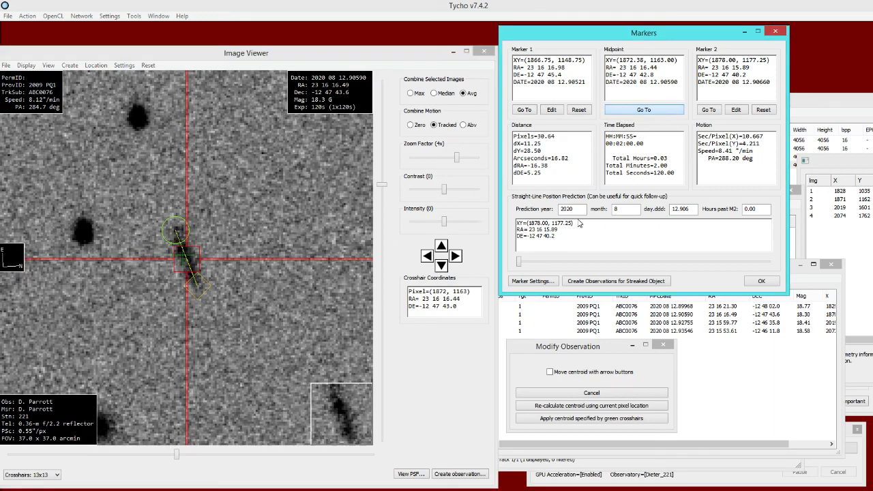
pyautogui.click(561, 406)
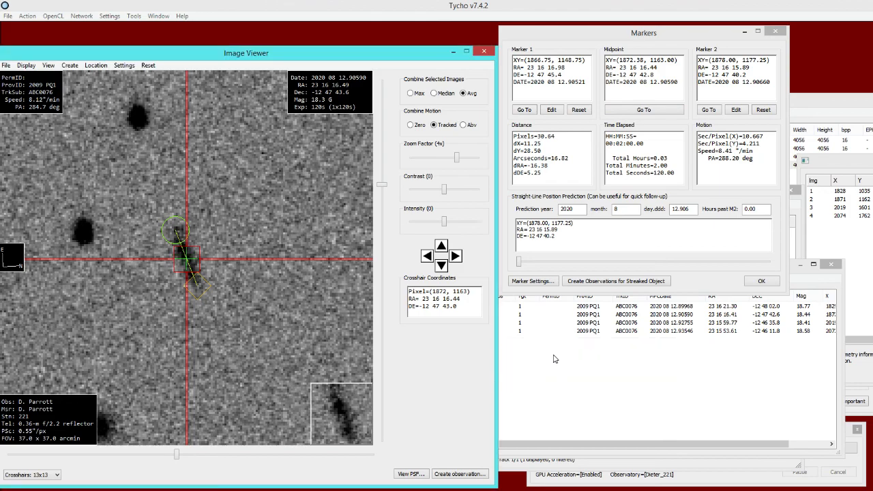
# - Modify the third observation by recalculating its centroid at the midpoint of a streak ruler about 25 pixels long
pyautogui.rightClick(616, 326)
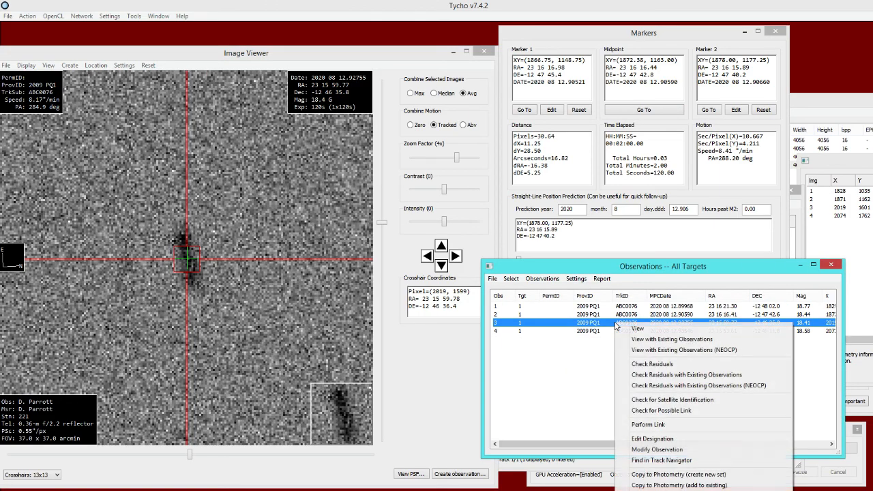
pyautogui.click(648, 451)
pyautogui.rightClick(314, 241)
pyautogui.click(354, 247)
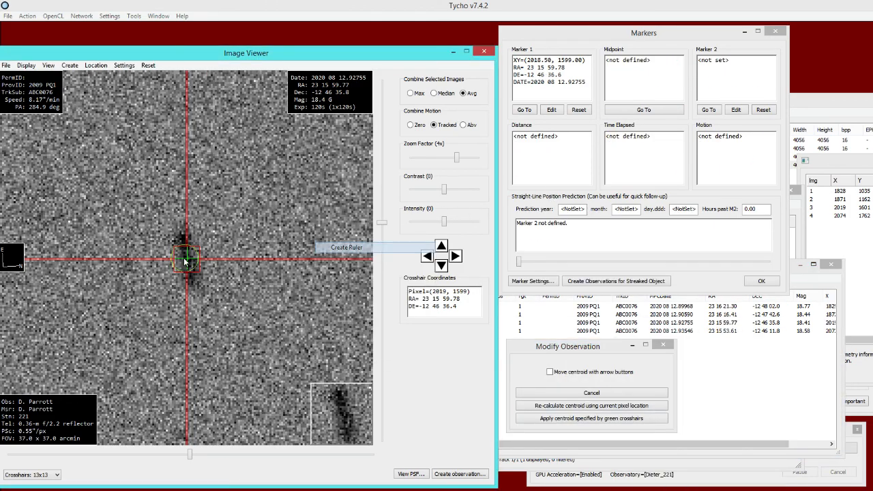
pyautogui.click(180, 236)
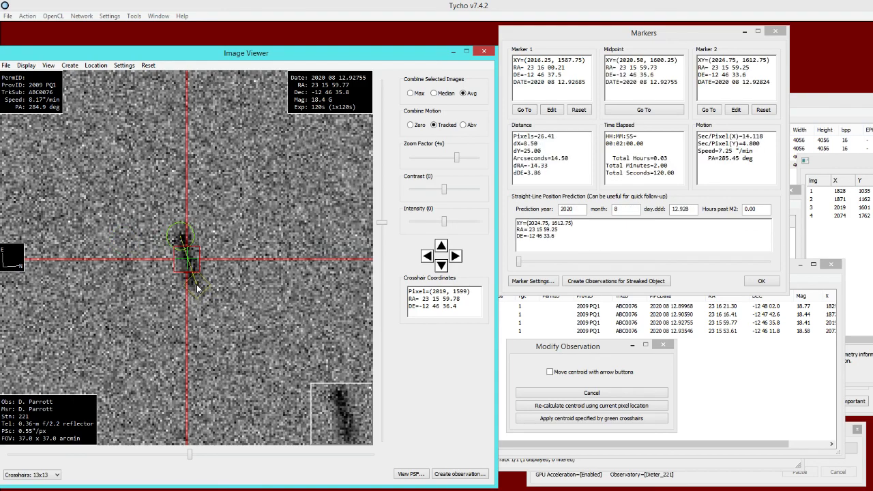
pyautogui.click(648, 112)
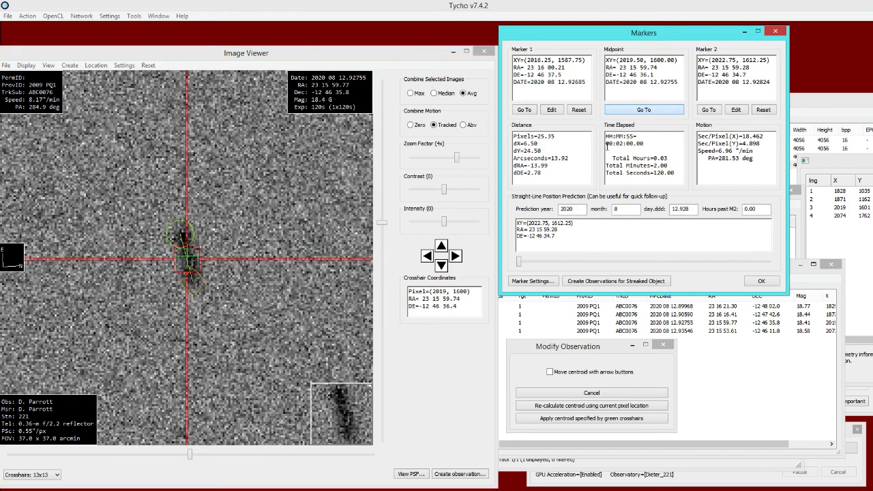
pyautogui.click(581, 407)
# - Modify the fourth observation by recalculating its centroid at the midpoint of a streak ruler about 29 pixels long
pyautogui.rightClick(615, 332)
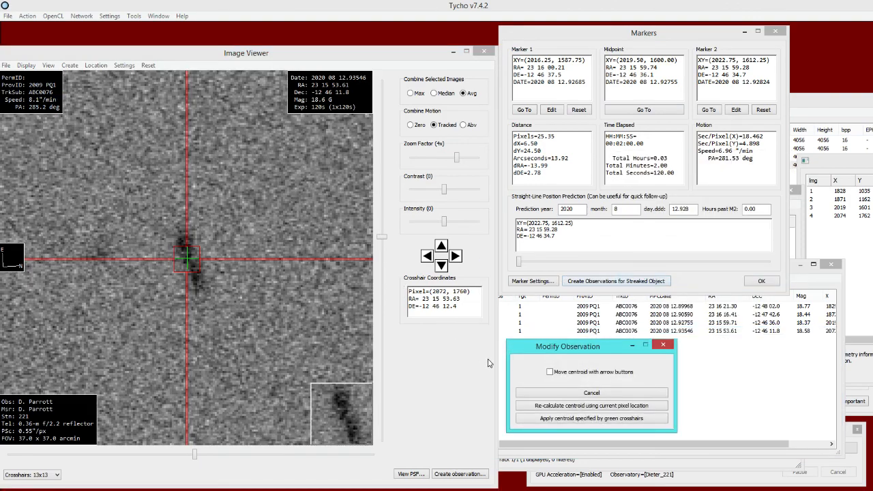
pyautogui.rightClick(212, 235)
pyautogui.click(211, 236)
pyautogui.moveTo(180, 239); pyautogui.dragTo(199, 294)
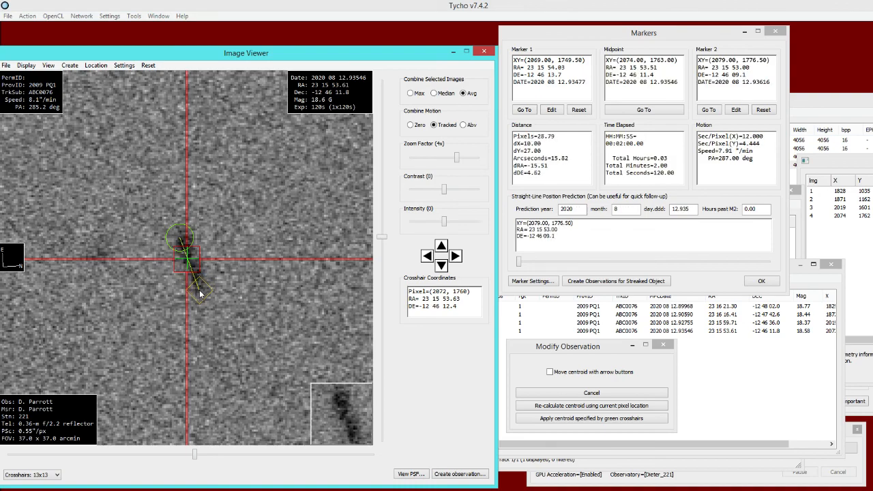
pyautogui.click(625, 114)
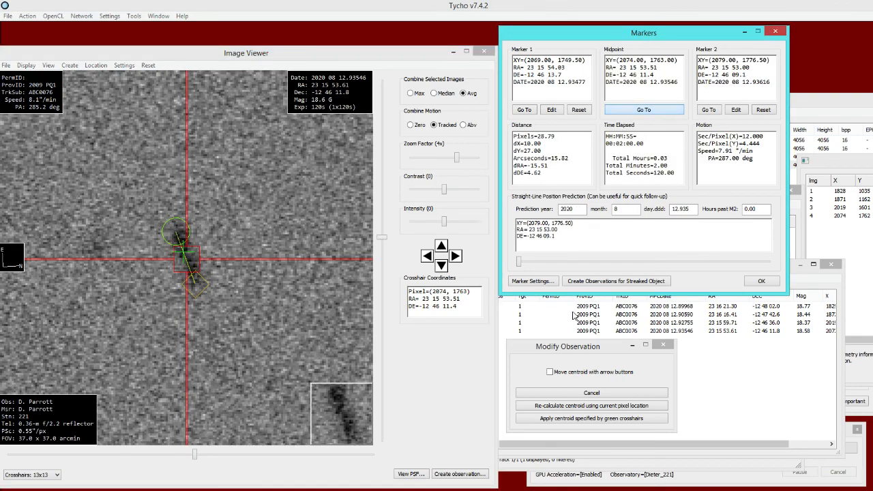
pyautogui.click(588, 407)
# - Open all four modified observations in text form together with the existing observations of 2009 PQ1
pyautogui.moveTo(596, 297); pyautogui.dragTo(595, 297)
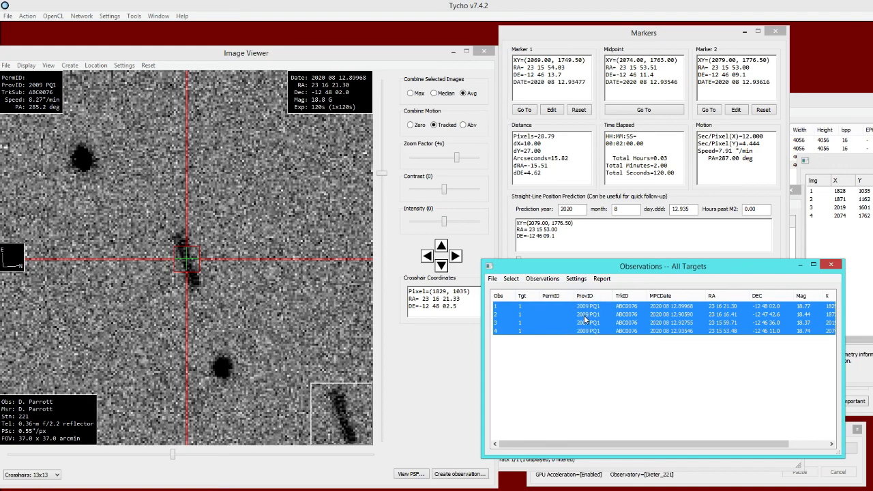
pyautogui.rightClick(585, 316)
pyautogui.click(605, 332)
# - Remove the four published observatory 221 lines of 2020 August 12 from the new text and view the rest in FindOrb
pyautogui.moveTo(611, 152); pyautogui.dragTo(612, 308)
pyautogui.click(293, 159)
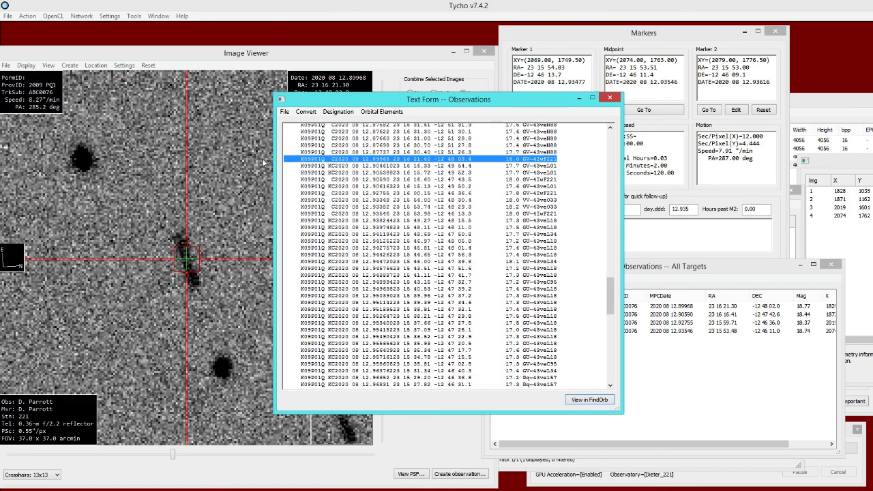
pyautogui.press('Delete')
pyautogui.moveTo(560, 179); pyautogui.dragTo(280, 178)
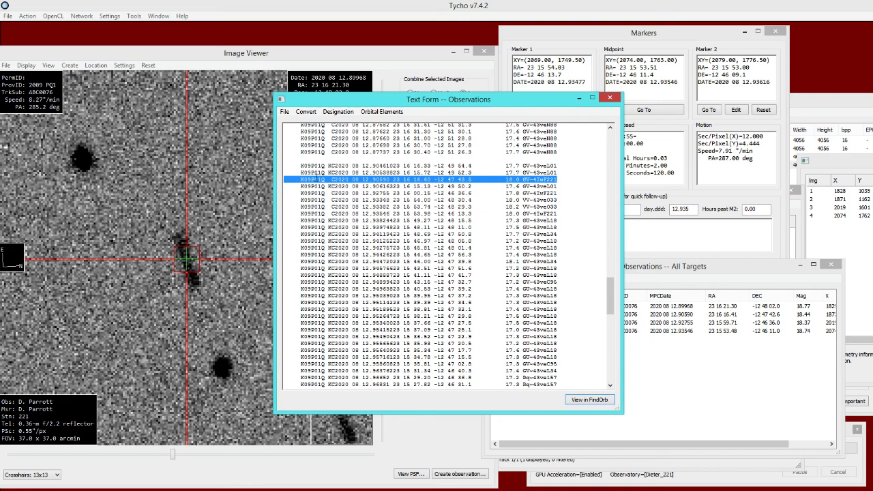
pyautogui.press('Delete')
pyautogui.moveTo(563, 193); pyautogui.dragTo(285, 193)
pyautogui.press('Delete')
pyautogui.moveTo(558, 214); pyautogui.dragTo(286, 214)
pyautogui.press('Delete')
pyautogui.click(579, 399)
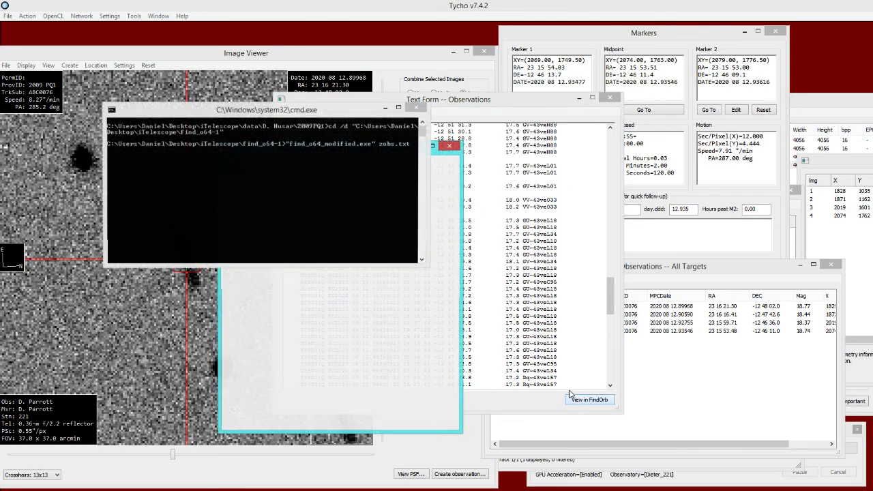
# - Select the four remeasured observatory 221 observations in FindOrb and examine their individual and mean residuals
pyautogui.moveTo(410, 292); pyautogui.dragTo(407, 363)
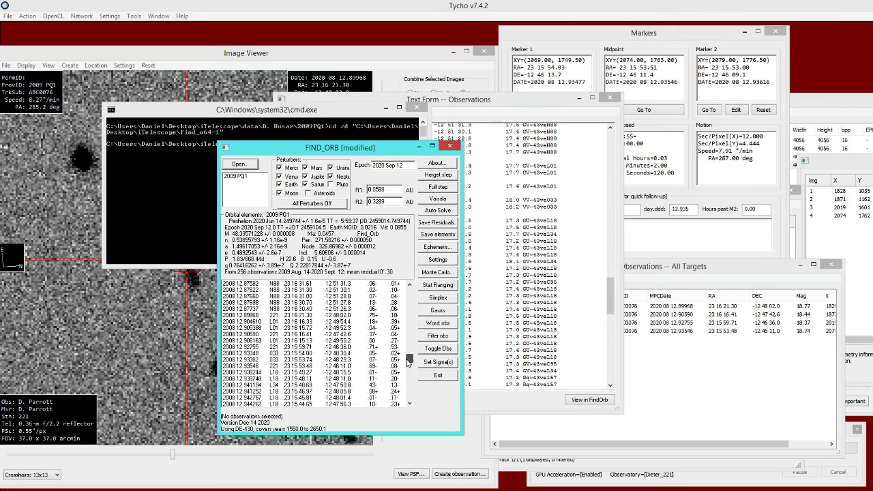
pyautogui.click(326, 316)
pyautogui.keyDown('ctrl'); pyautogui.click(290, 334); pyautogui.keyUp('ctrl')
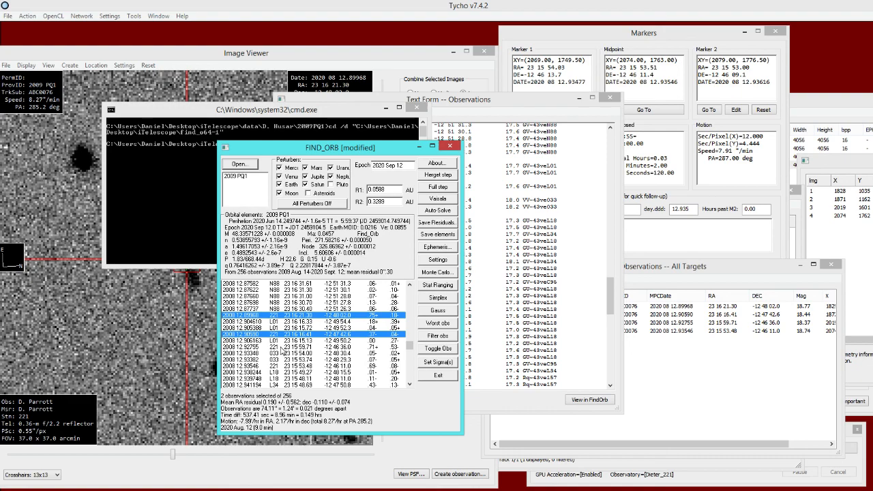
pyautogui.keyDown('ctrl'); pyautogui.click(286, 348); pyautogui.keyUp('ctrl')
pyautogui.keyDown('ctrl'); pyautogui.click(281, 366); pyautogui.keyUp('ctrl')
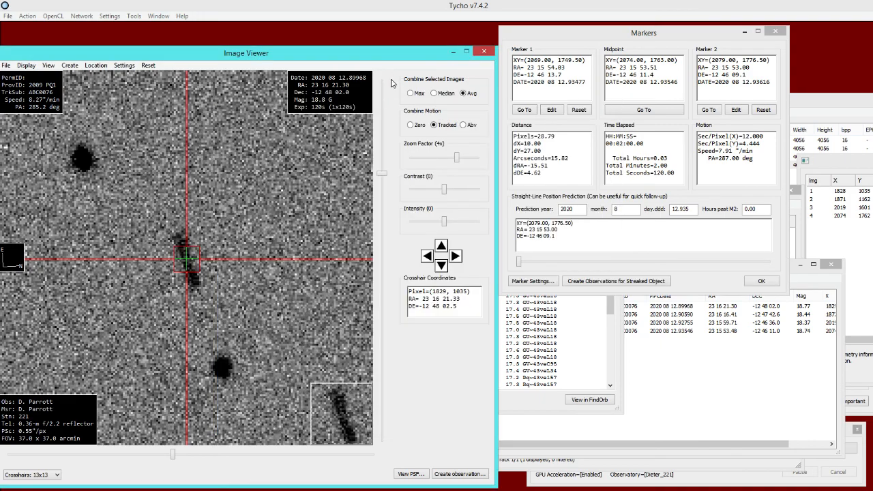
# - Return from FindOrb to Tycho and bring the Observations list of the four remeasured positions to the front
pyautogui.click(216, 272)
pyautogui.click(666, 359)
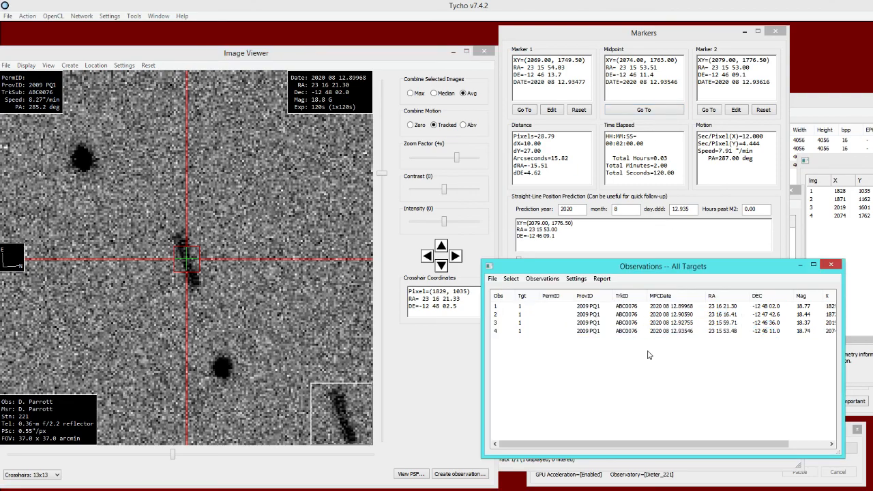
pyautogui.moveTo(585, 268)
pyautogui.mouseDown()
pyautogui.moveTo(562, 274)
pyautogui.moveTo(585, 281)
pyautogui.mouseUp()
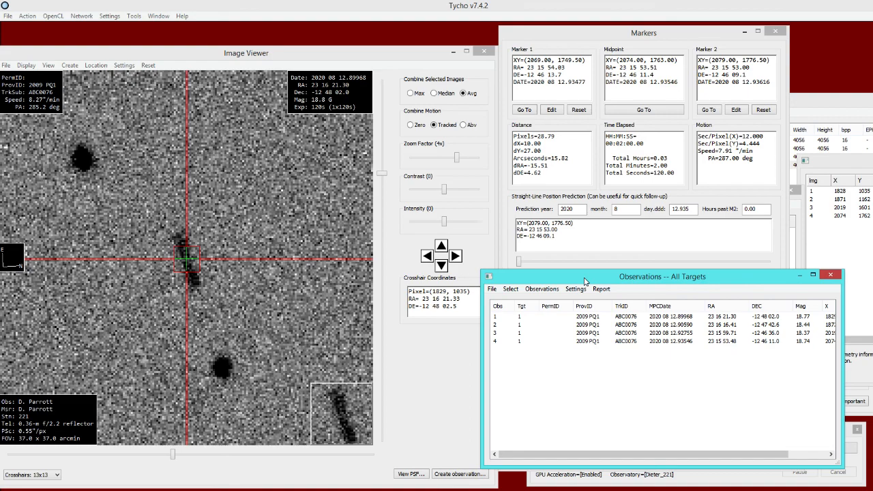